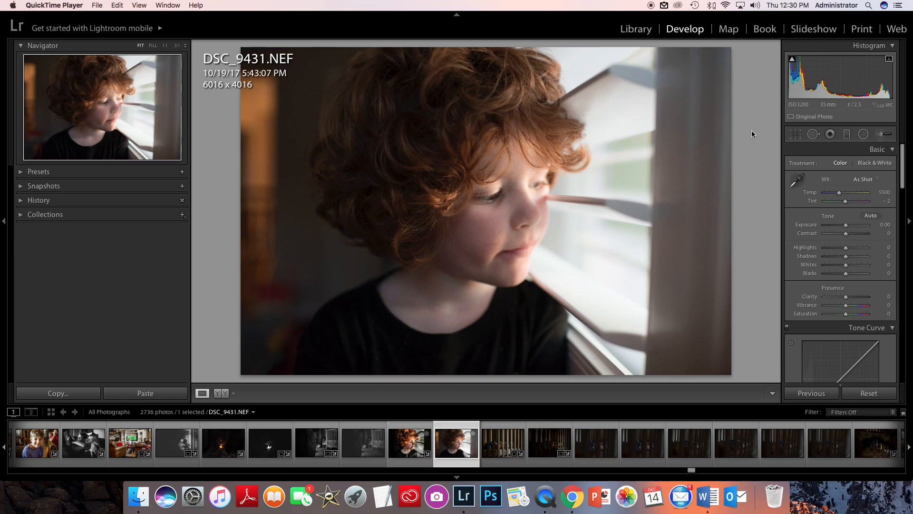
Set the photo's white balance to a Temp of 5714 and a Tint of −9.
click(839, 197)
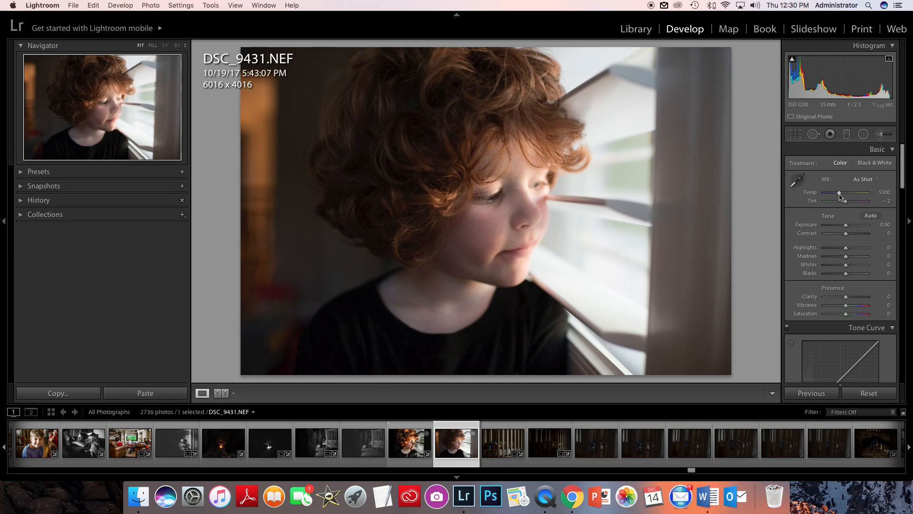
drag(839, 197, 841, 197)
drag(841, 197, 841, 196)
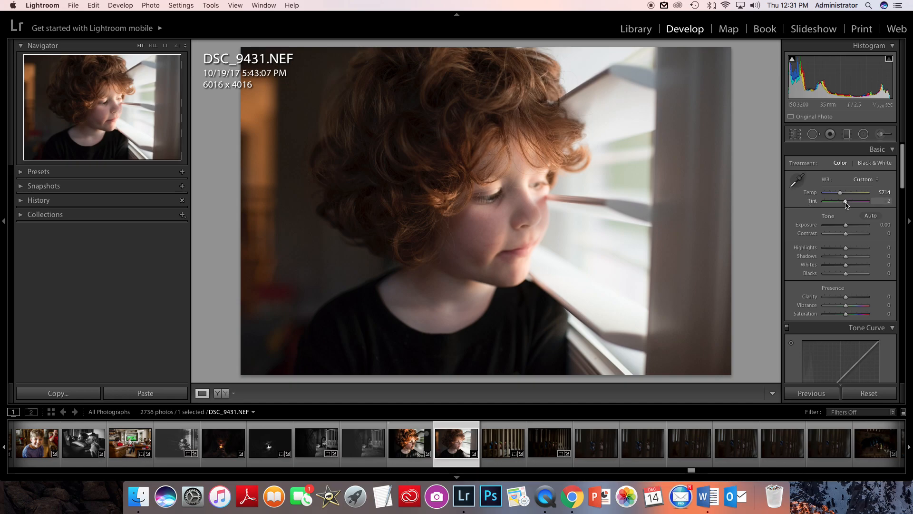
drag(846, 205, 845, 204)
drag(846, 205, 845, 205)
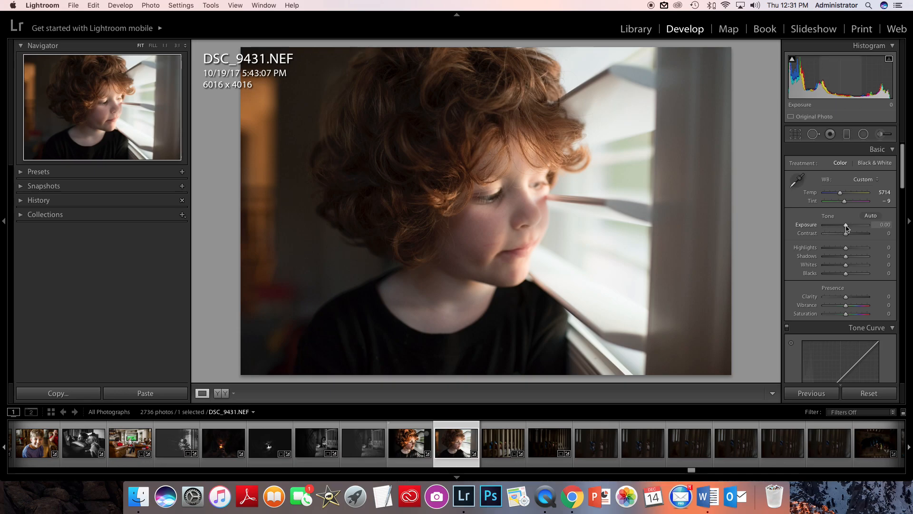
Set Exposure to −0.20 and Contrast to +15, checking the result in a side-by-side before/after comparison.
drag(848, 229, 845, 229)
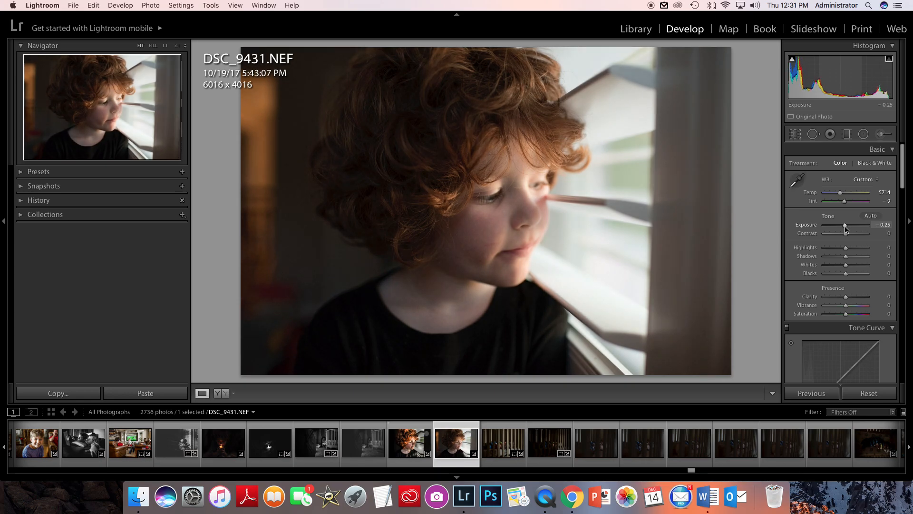
drag(846, 229, 847, 232)
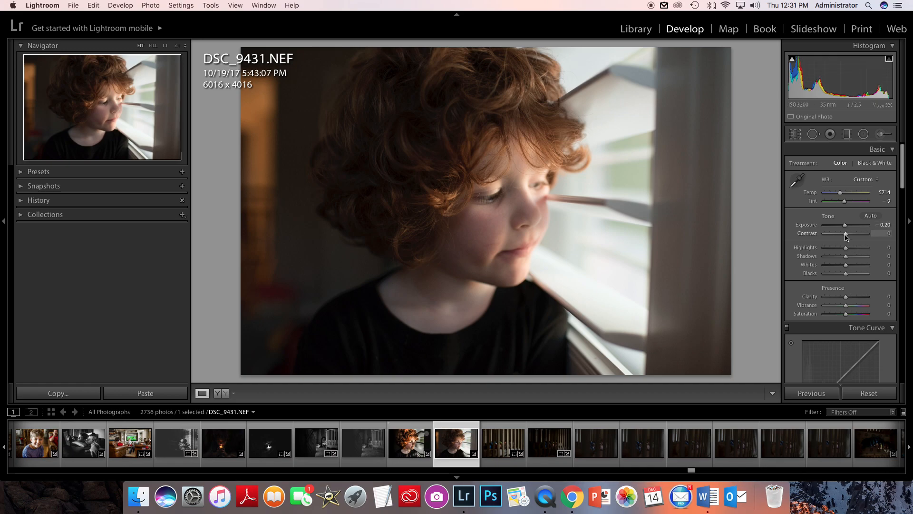
drag(847, 236, 849, 236)
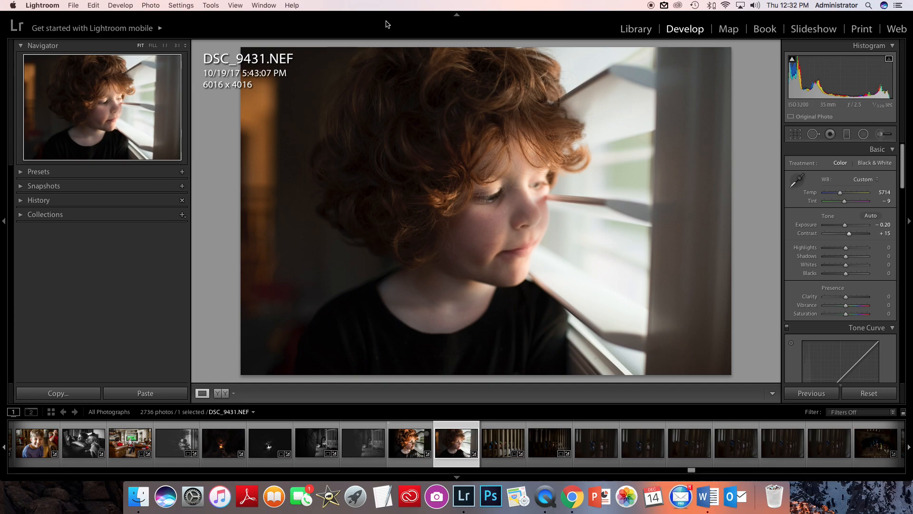
click(220, 393)
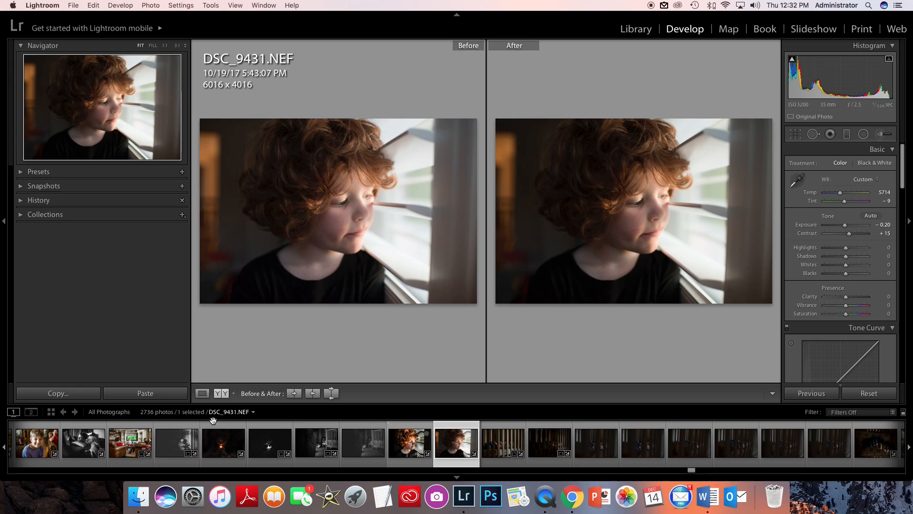
click(203, 394)
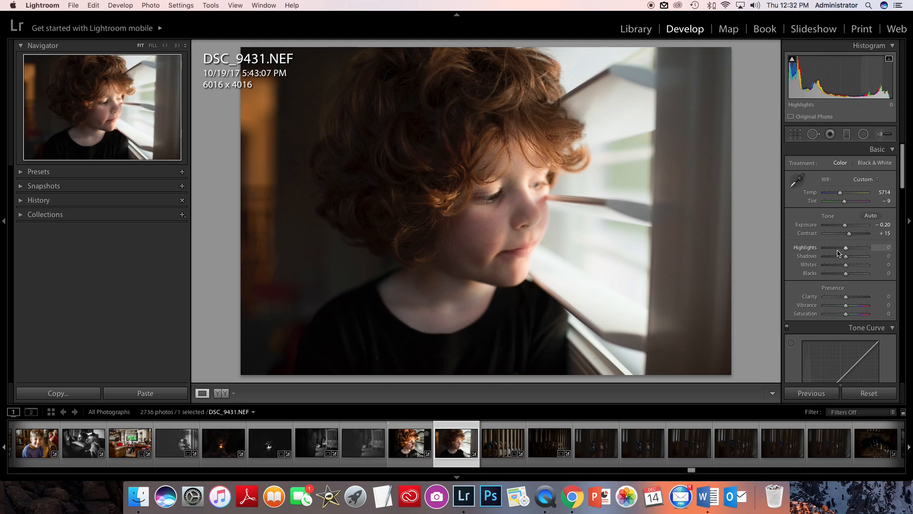
Raise the photo's Highlights to +31 and its Shadows to +100.
drag(847, 250, 854, 249)
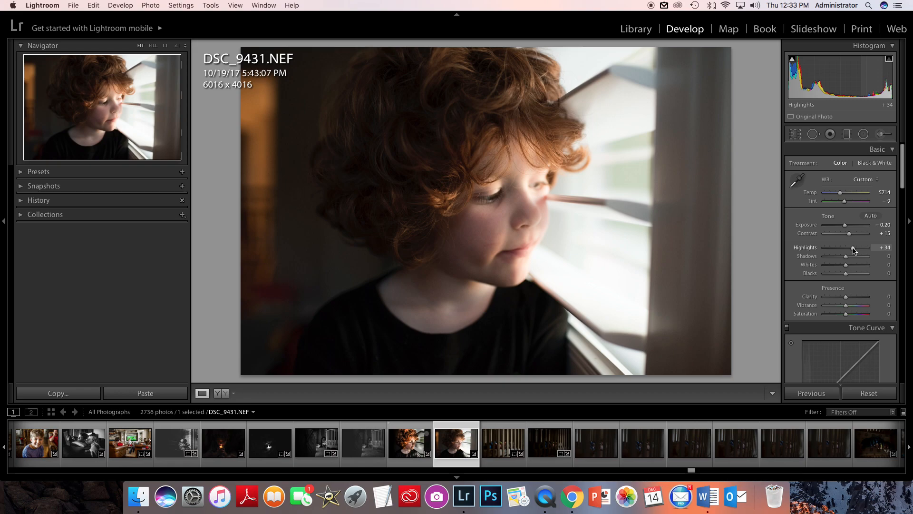
drag(853, 247, 853, 247)
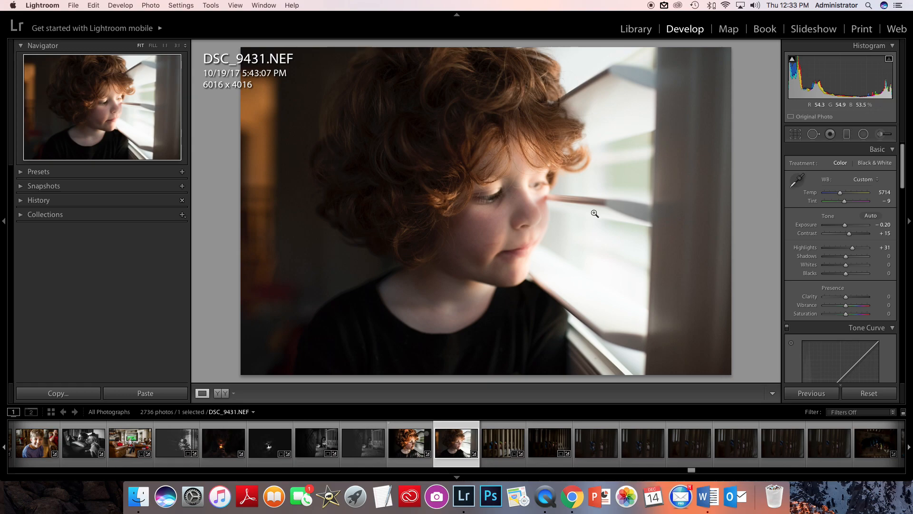
click(494, 201)
click(568, 210)
scroll(822, 259, down, 1)
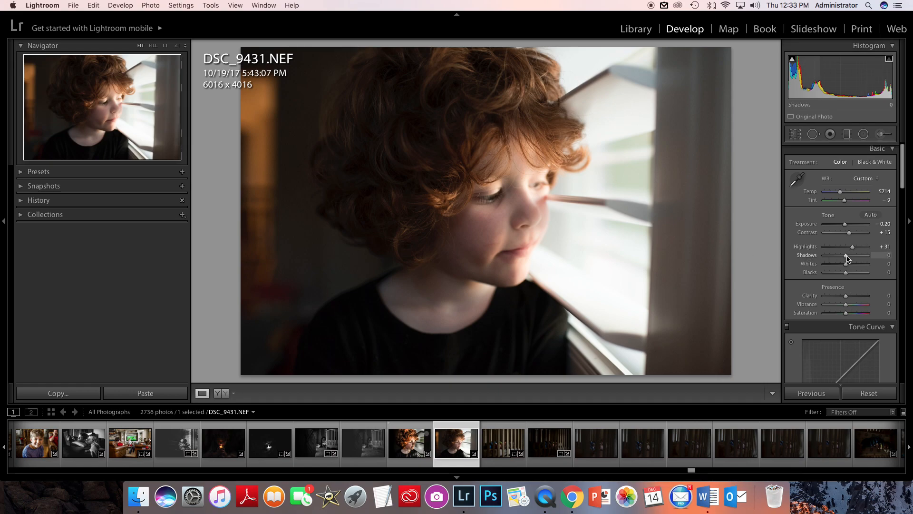
scroll(846, 267, down, 1)
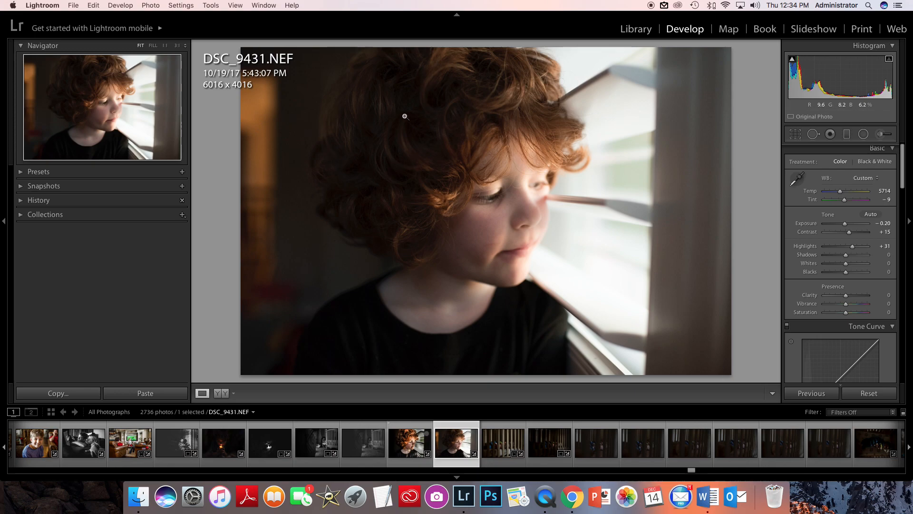
drag(846, 258, 868, 262)
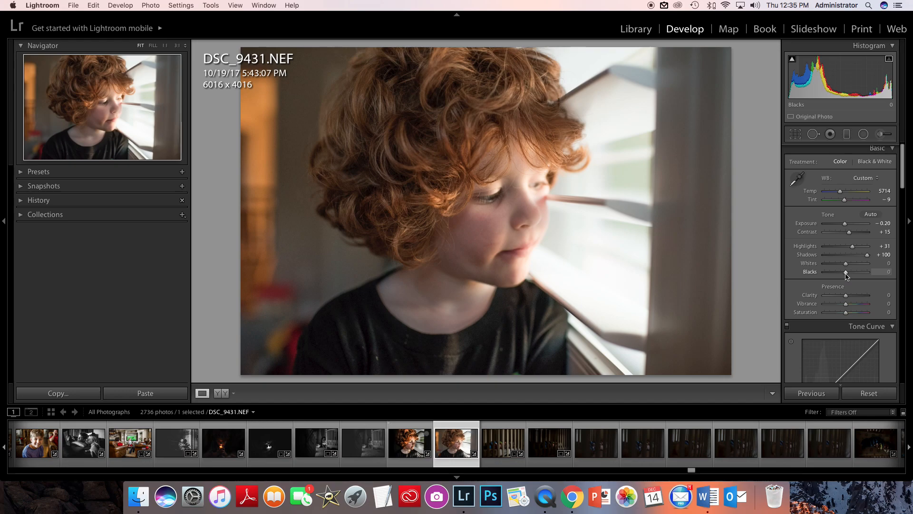
Set Blacks to −20 and Whites to +14 in the Basic tone adjustments.
drag(846, 275, 841, 278)
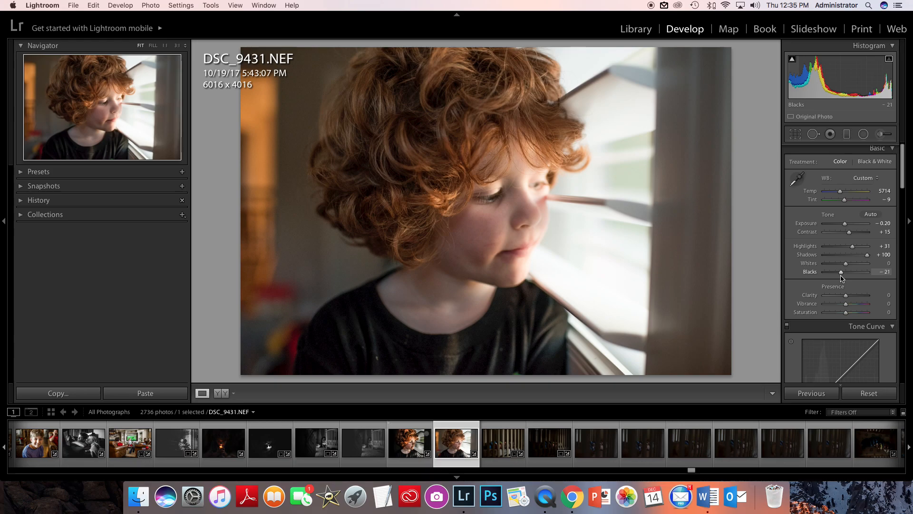
drag(842, 279, 843, 278)
drag(848, 267, 850, 268)
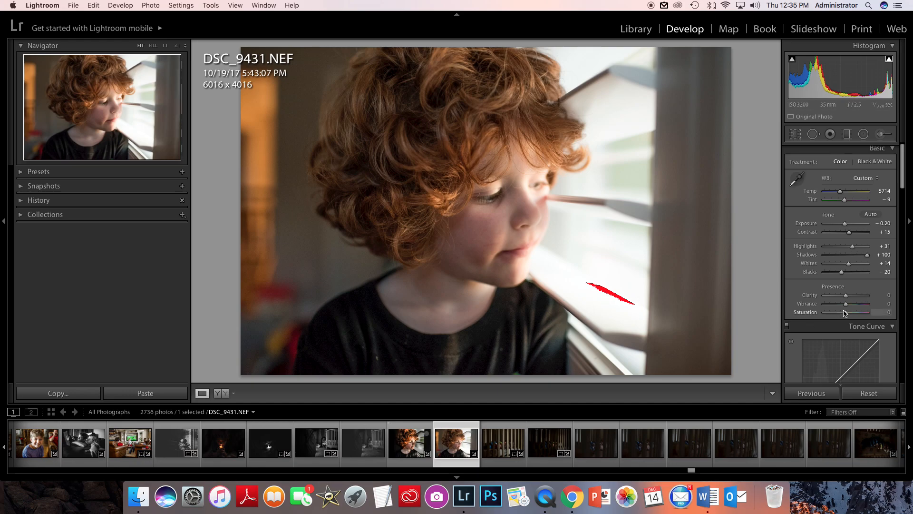
Raise Clarity to +81 and reduce Whites to −11 to remove the clipped highlights.
scroll(846, 314, down, 2)
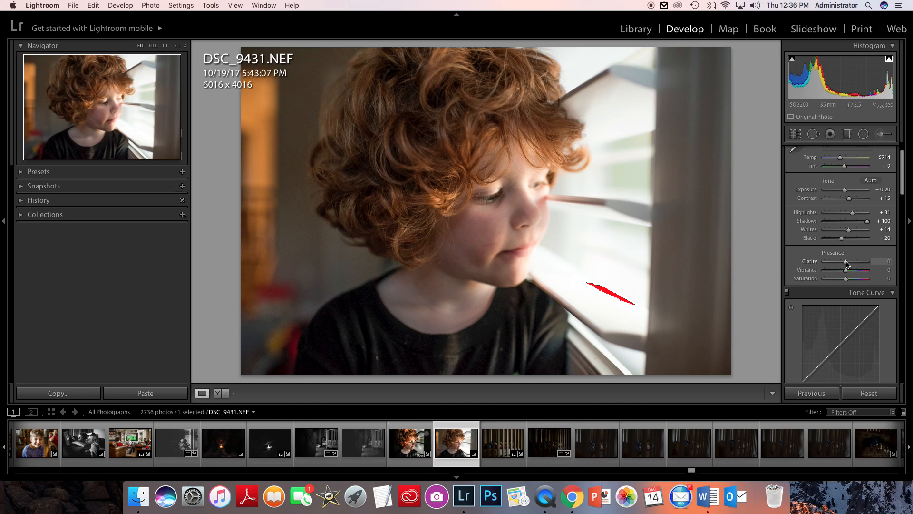
drag(847, 261, 855, 265)
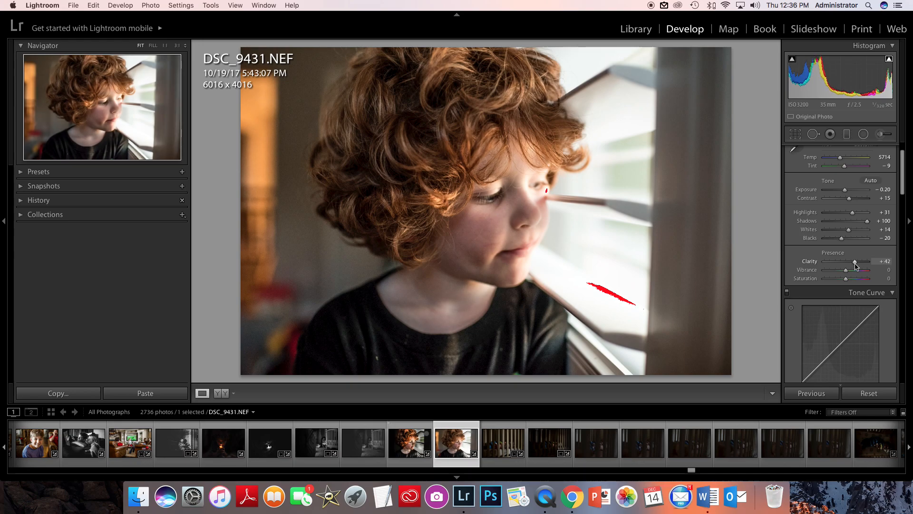
drag(856, 266, 865, 267)
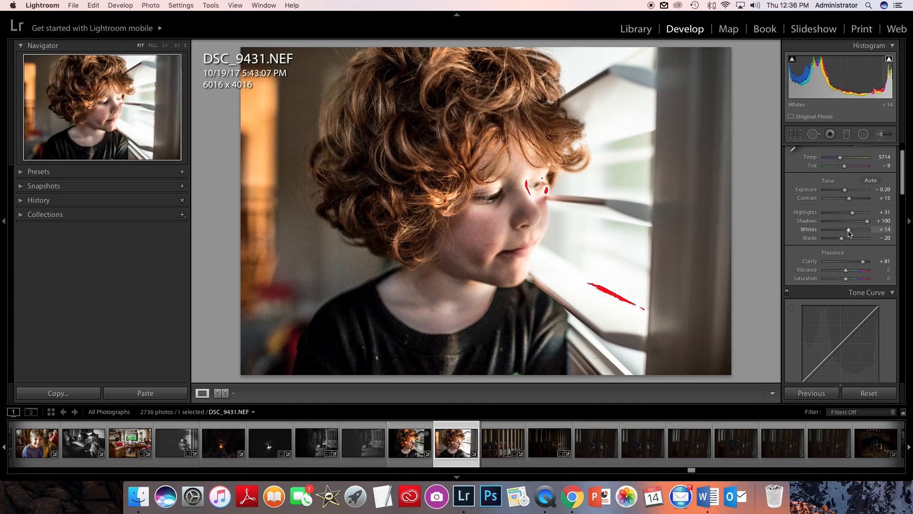
drag(850, 233, 844, 235)
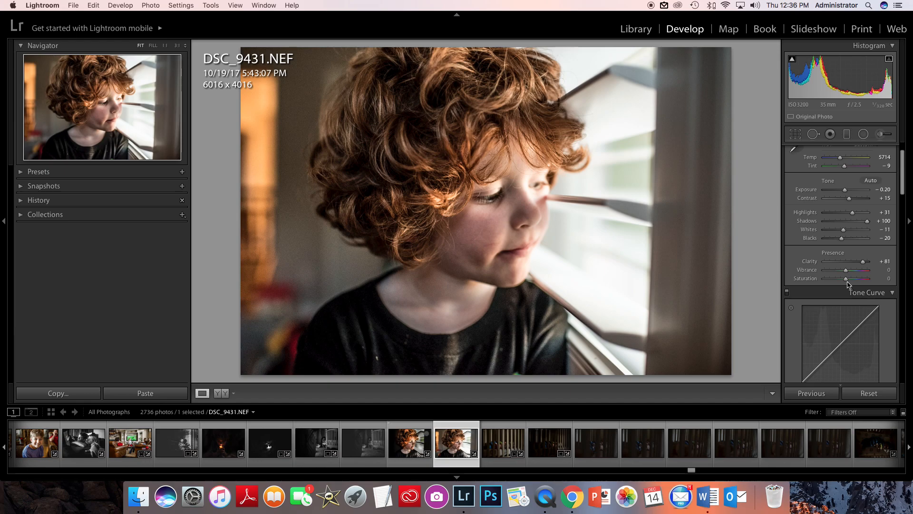
Set Vibrance to +16 and Saturation to +1 for the whole photo.
drag(846, 272, 849, 274)
drag(848, 270, 850, 274)
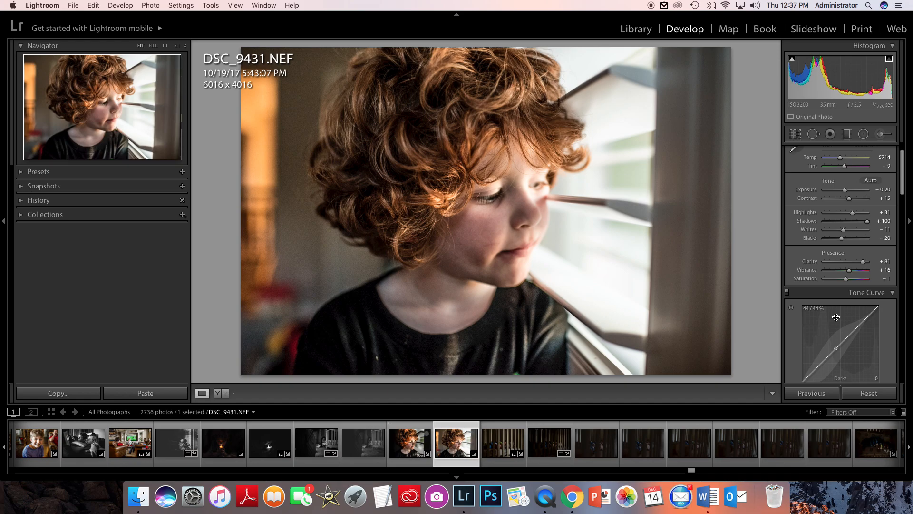
Look over the Tone Curve and HSL settings, and compare the edited photo with the original side by side.
scroll(858, 326, down, 5)
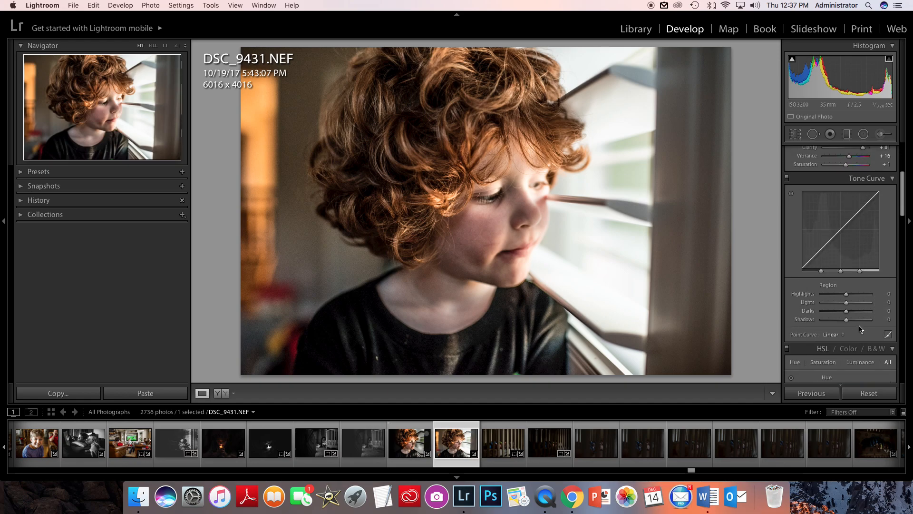
scroll(860, 328, up, 1)
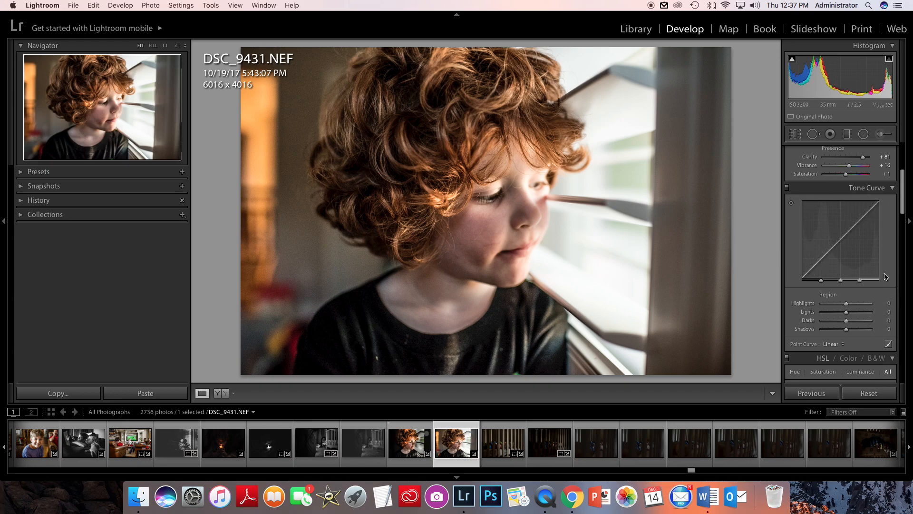
scroll(851, 333, down, 1)
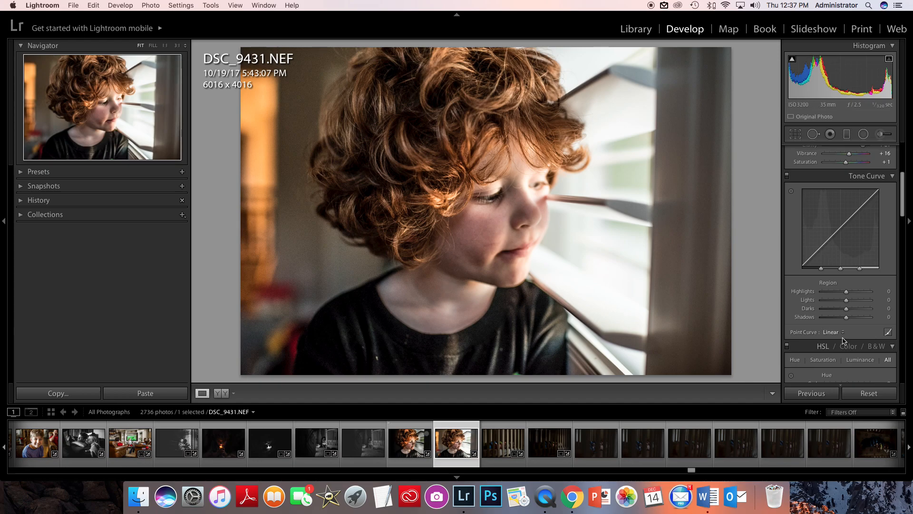
scroll(812, 335, down, 1)
scroll(811, 335, down, 6)
scroll(811, 336, down, 4)
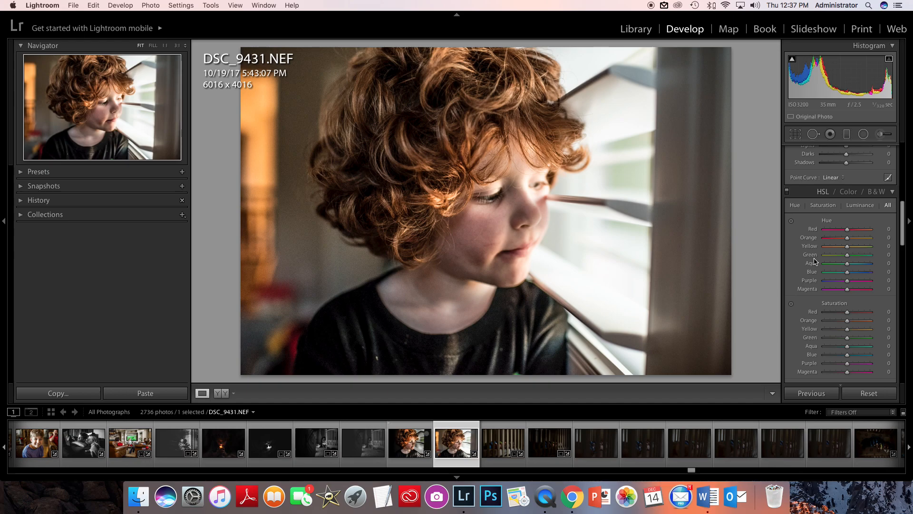
click(220, 393)
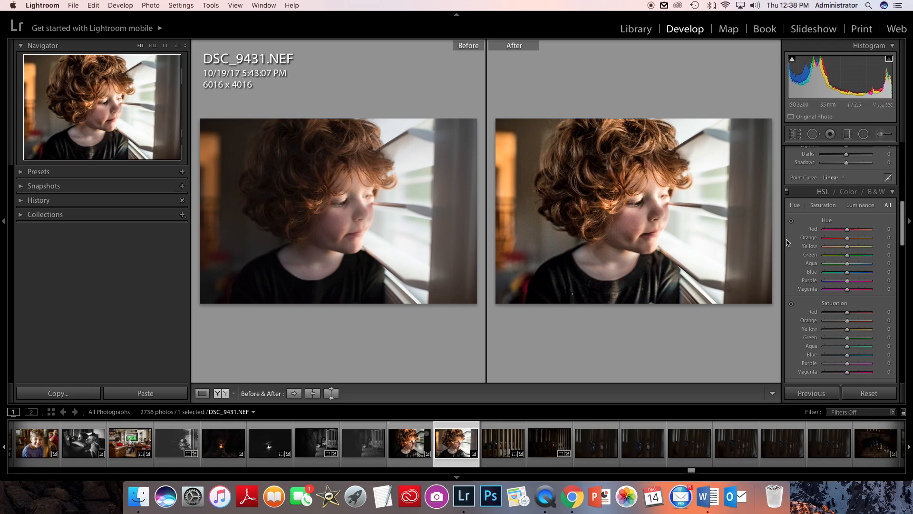
click(202, 393)
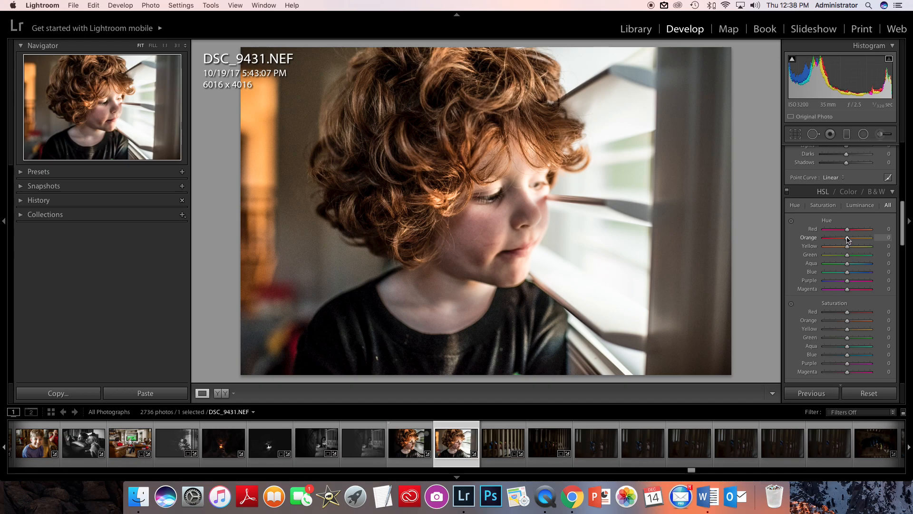
Adjust the HSL hues, setting Orange to −15, Yellow to −15 and Green to +16.
drag(847, 239, 844, 241)
drag(847, 248, 845, 249)
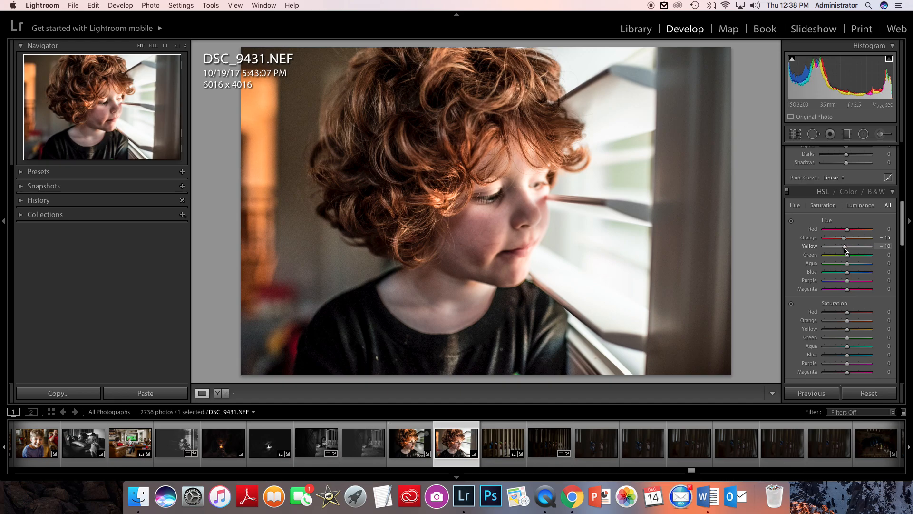
drag(845, 250, 844, 251)
drag(848, 258, 852, 259)
Set the HSL saturation of Orange to +19 and Green to +16, comparing the photo before and after in between.
scroll(813, 336, down, 1)
scroll(813, 336, down, 1)
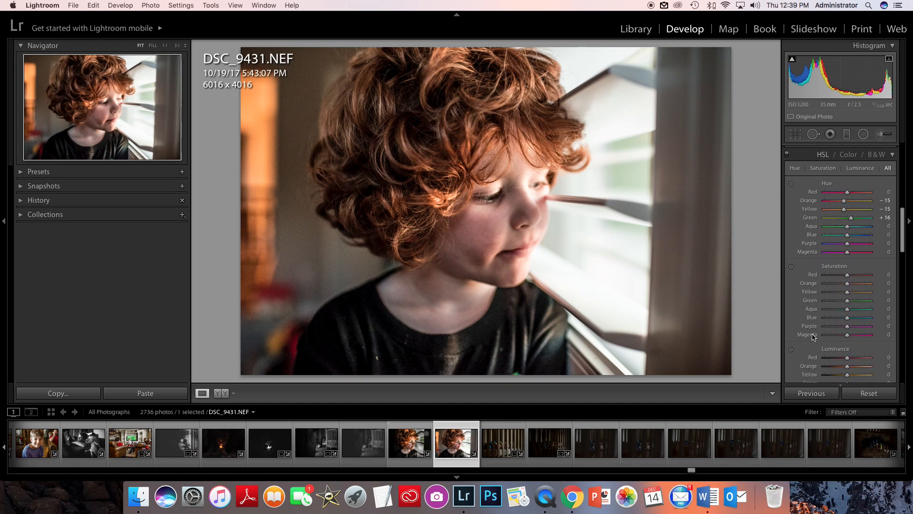
scroll(813, 336, down, 1)
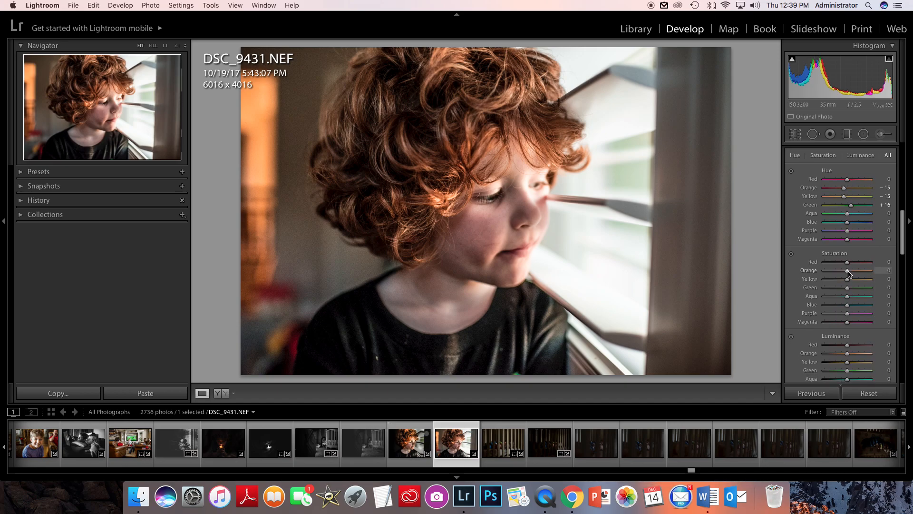
drag(849, 274, 853, 274)
drag(853, 274, 853, 275)
click(220, 393)
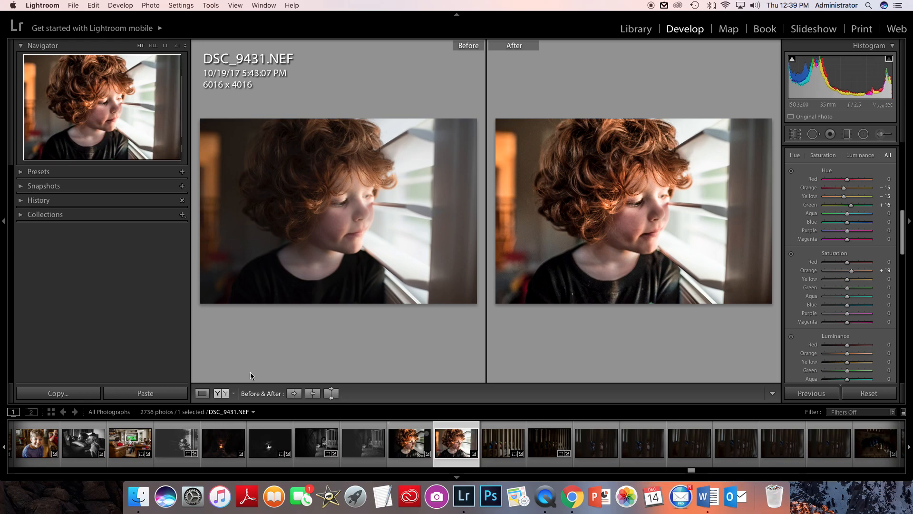
click(202, 392)
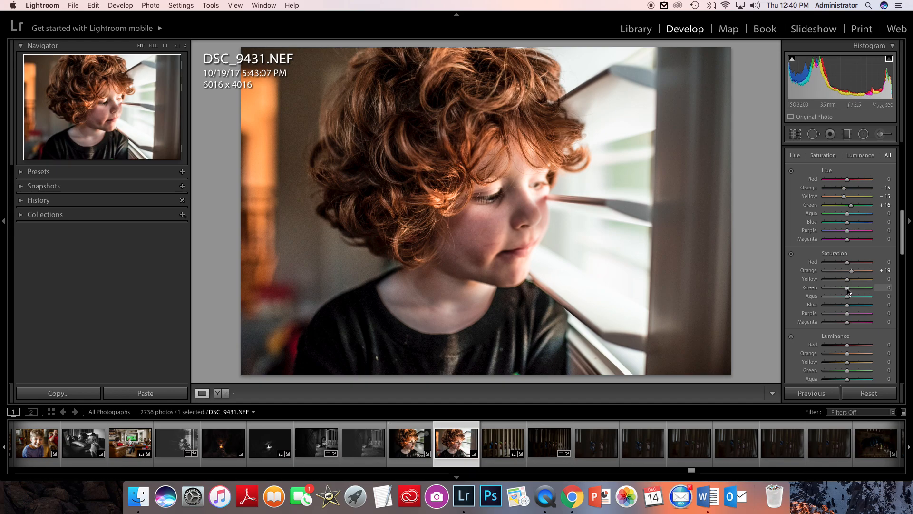
drag(848, 289, 853, 292)
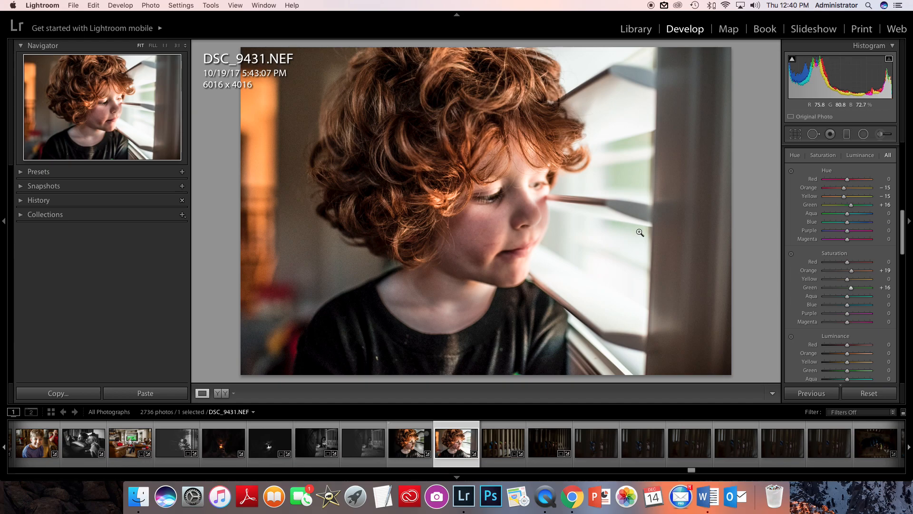
Set the HSL luminance of Orange to +15 and Yellow to +1.
scroll(815, 354, down, 2)
scroll(814, 355, down, 1)
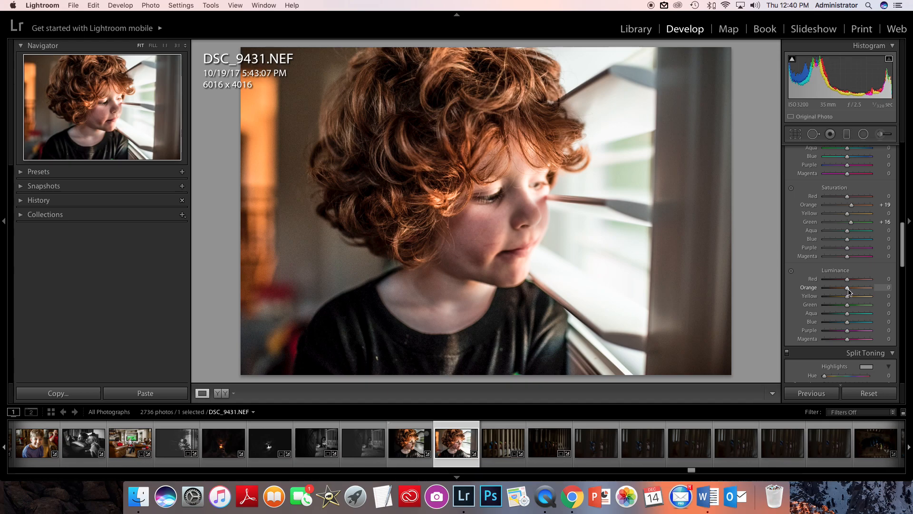
drag(850, 292, 850, 291)
drag(851, 291, 851, 292)
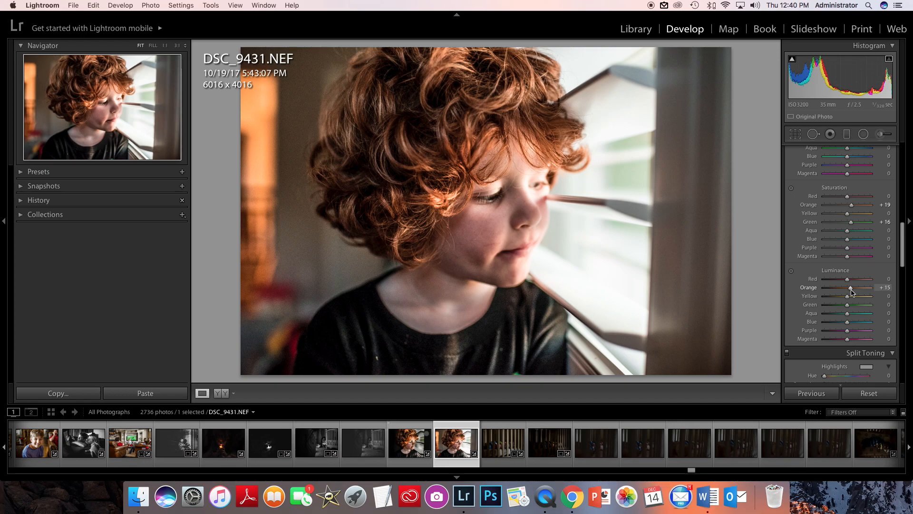
drag(848, 298, 850, 300)
scroll(850, 300, down, 1)
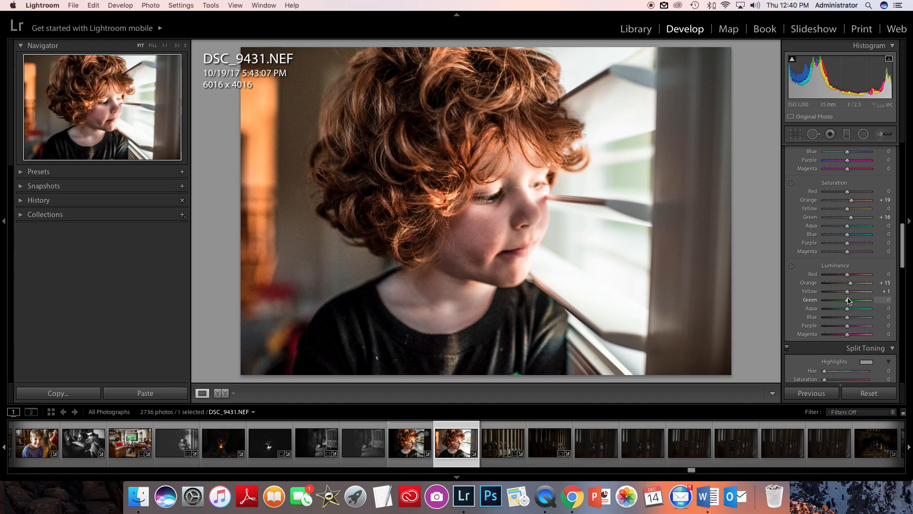
Look through the Split Toning, Detail, Lens Corrections, Effects and Camera Calibration settings, ending back at the Basic adjustments.
scroll(850, 300, down, 6)
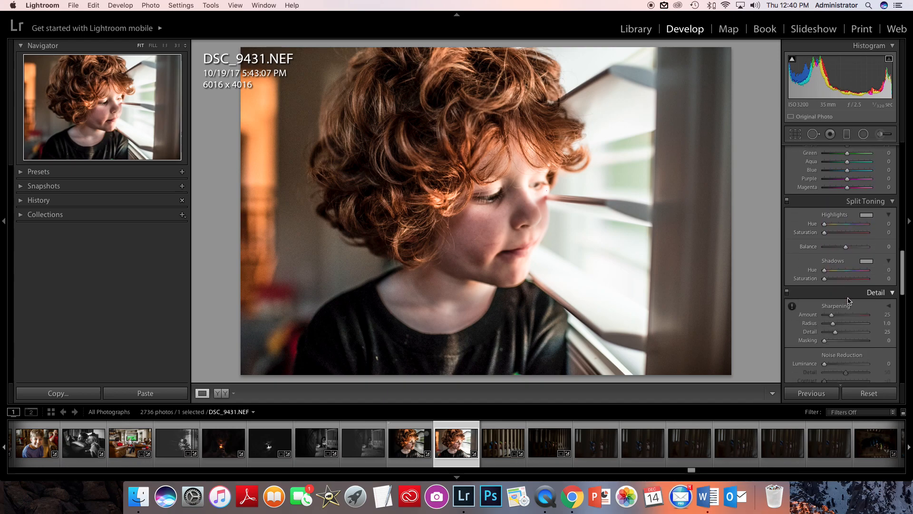
scroll(846, 250, down, 3)
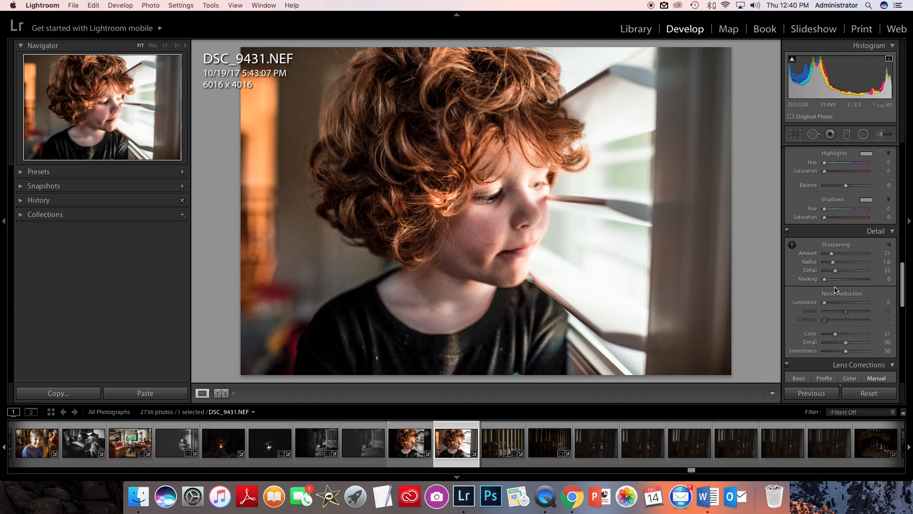
scroll(850, 313, down, 6)
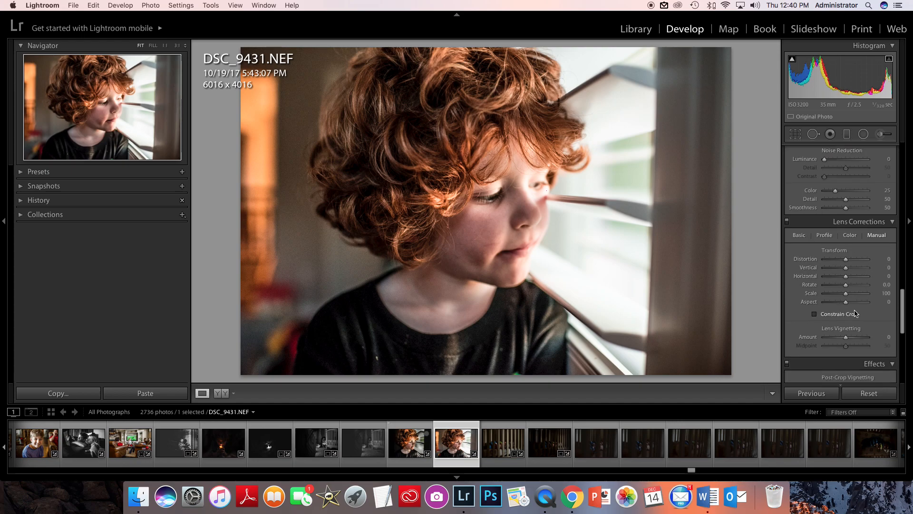
scroll(856, 313, down, 3)
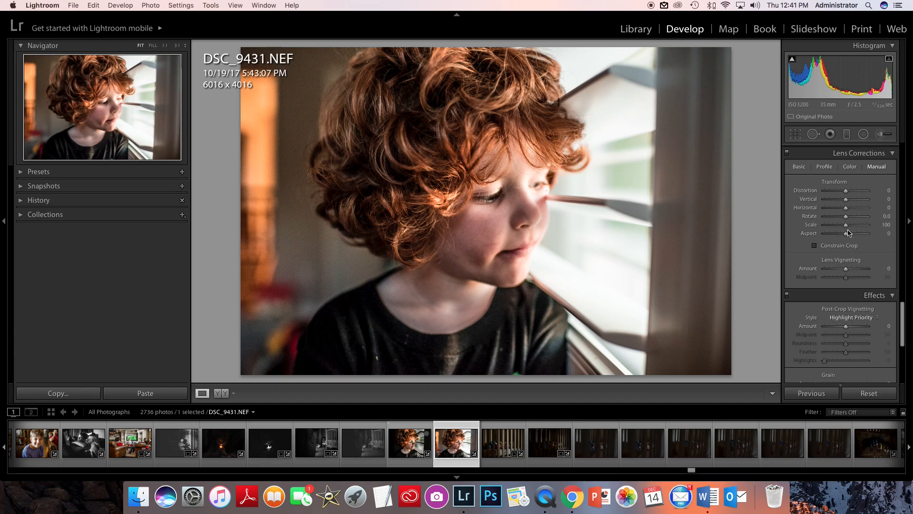
scroll(836, 279, down, 2)
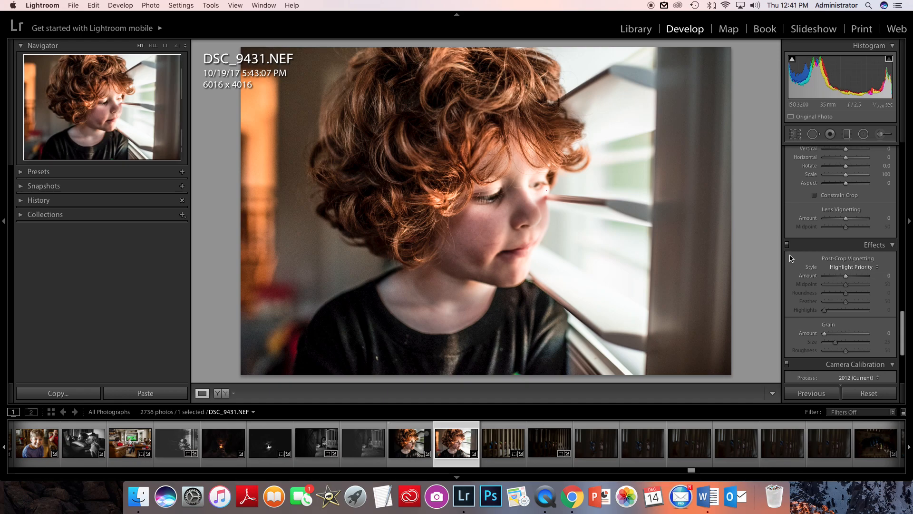
scroll(812, 281, down, 2)
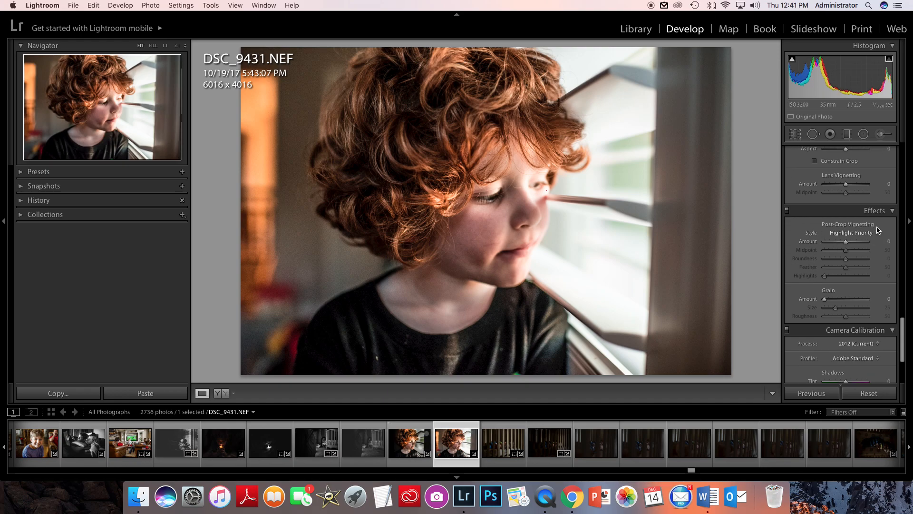
scroll(803, 268, down, 4)
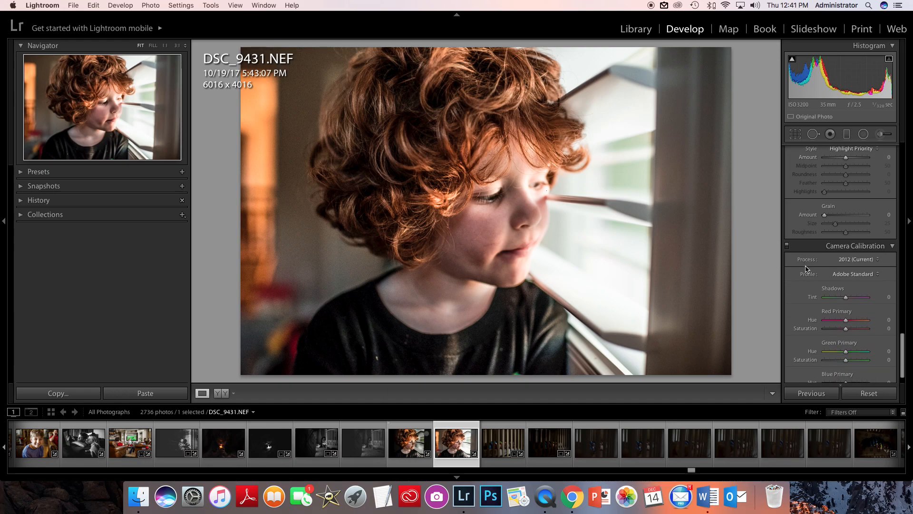
scroll(865, 284, up, 20)
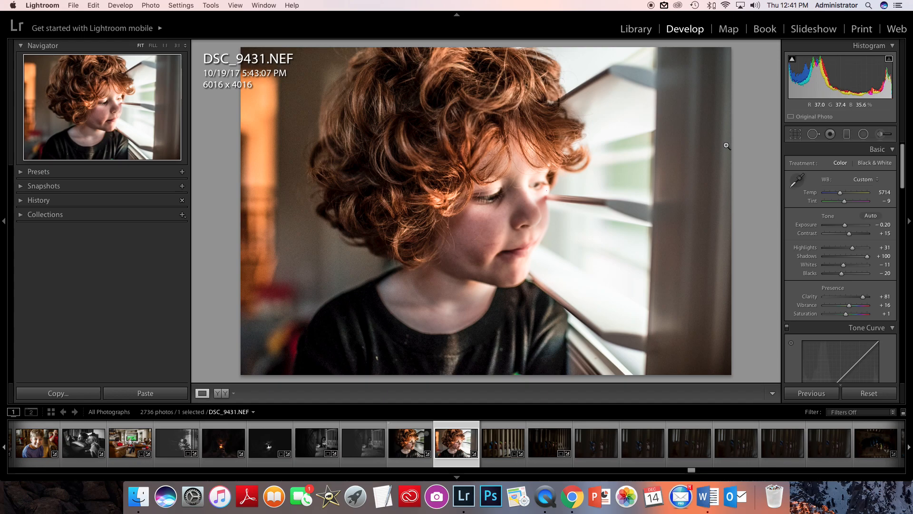
Set up an Adjustment Brush with contrast 0, exposure −0.69 and a brush size of 16.
click(882, 134)
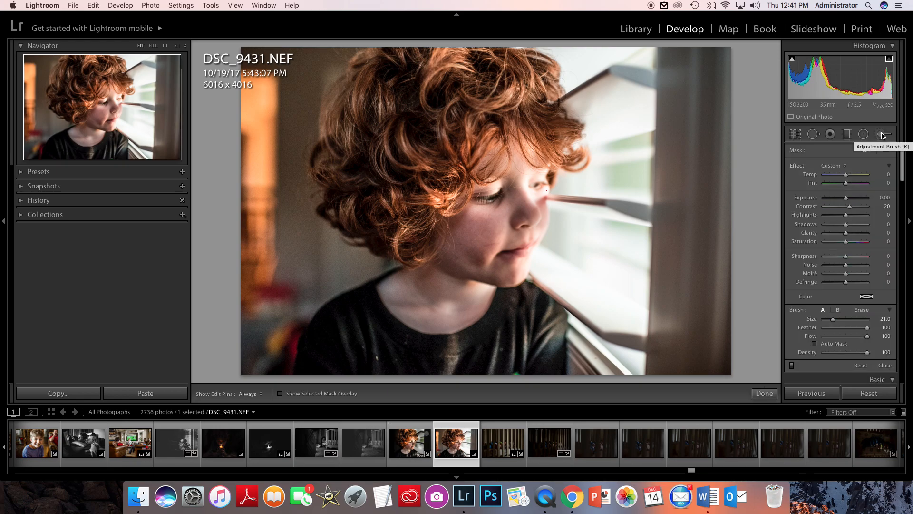
click(887, 206)
text(0)
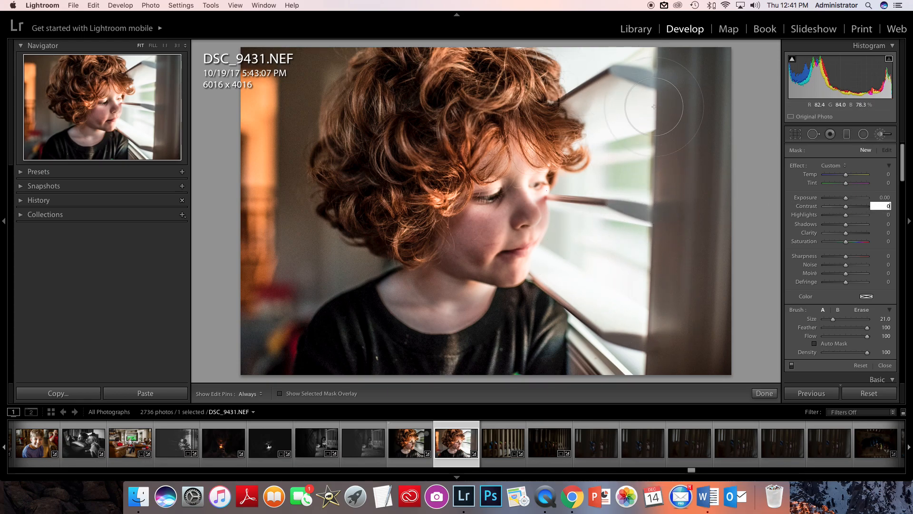
scroll(653, 99, down, 3)
scroll(653, 99, up, 1)
click(847, 200)
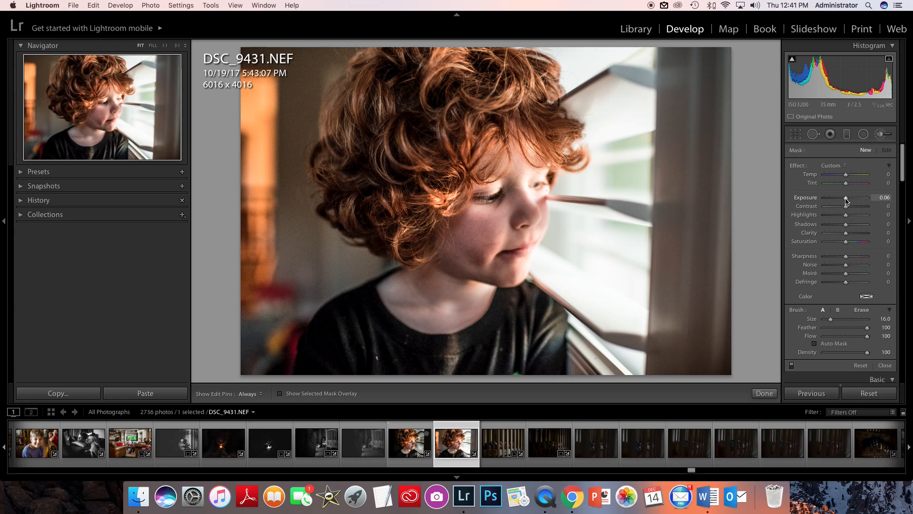
drag(846, 198, 842, 199)
Paint the darkening adjustment over the bright window blinds and the window frame, reducing the brush size to 10 for tighter areas.
mouse_move(634, 127)
mouse_down()
mouse_move(642, 187)
mouse_move(666, 202)
mouse_move(698, 148)
mouse_move(708, 242)
mouse_move(722, 249)
mouse_move(667, 273)
mouse_move(616, 252)
mouse_move(574, 253)
mouse_move(615, 139)
mouse_move(606, 124)
mouse_up()
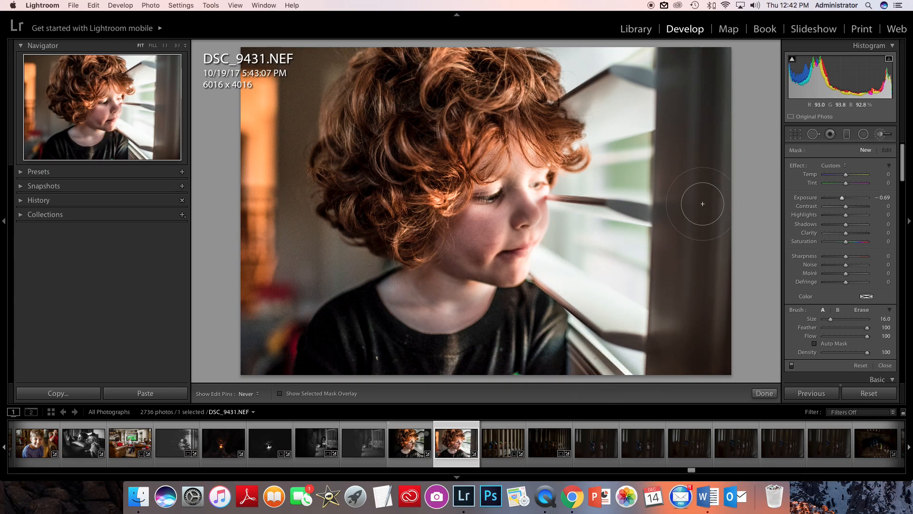
key(h)
drag(608, 272, 608, 272)
key(bracketleft)
key(bracketleft)
key(bracketleft)
key(bracketleft)
key(bracketleft)
key(bracketleft)
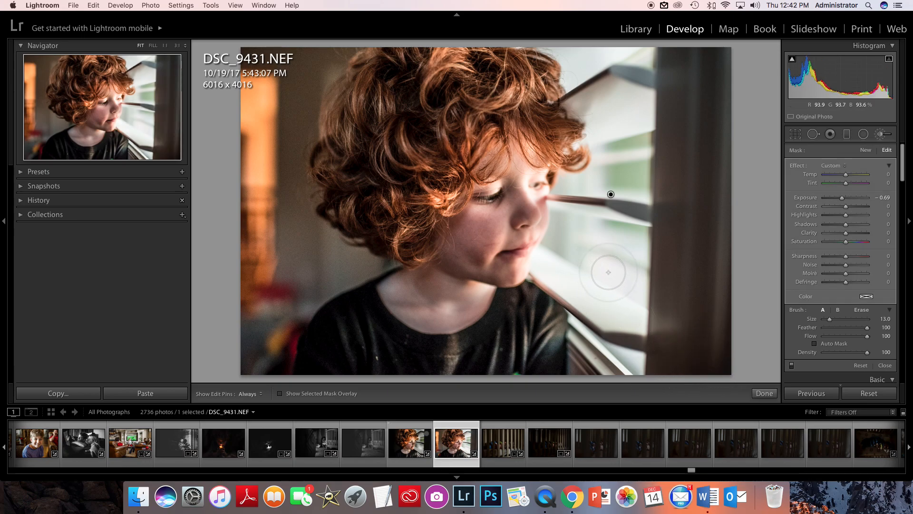
key(h)
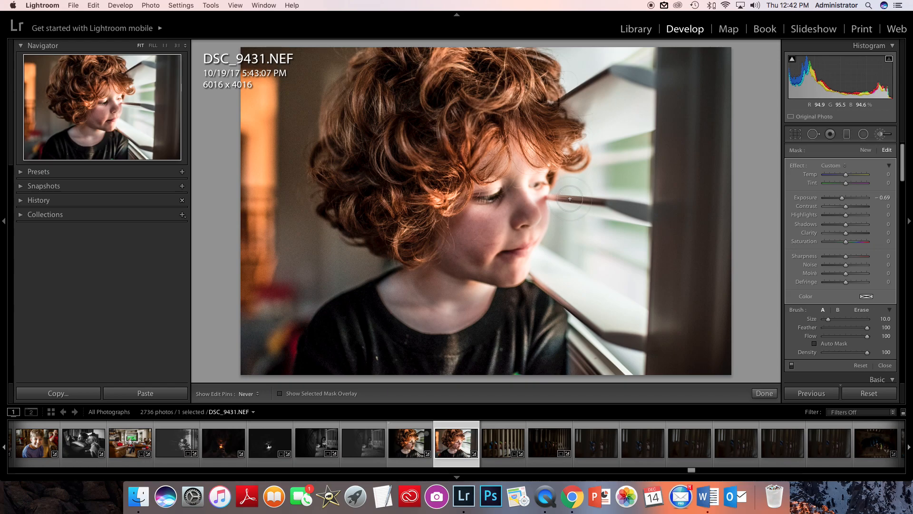
Refine the window mask close to the boy's face and hair with the brush reduced to size 4.
key(h)
key(bracketleft)
key(bracketleft)
key(bracketleft)
key(bracketleft)
key(bracketleft)
key(bracketleft)
key(h)
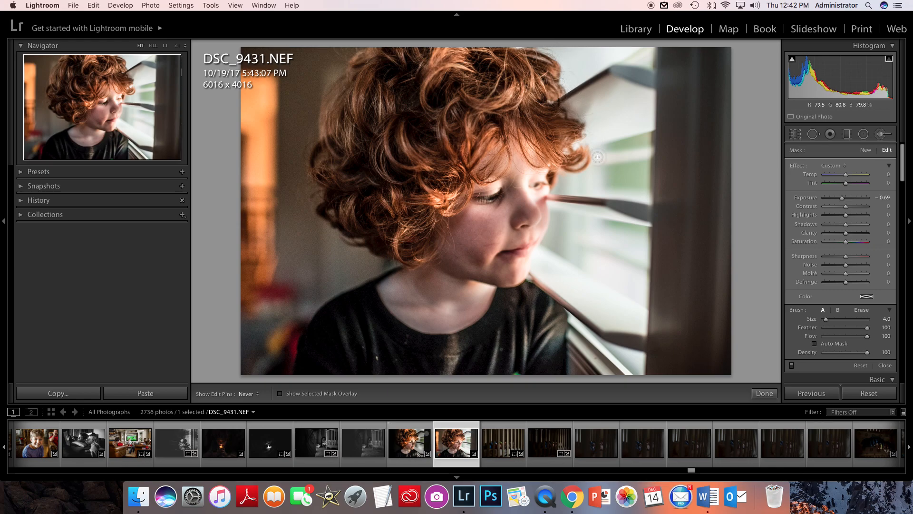
Set the exposure of the window brush adjustment to −1.76.
key(h)
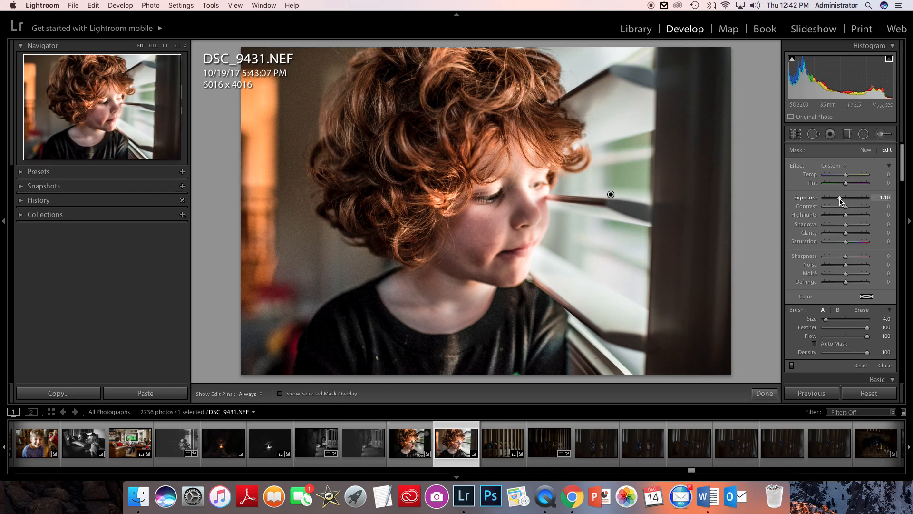
drag(839, 201, 838, 202)
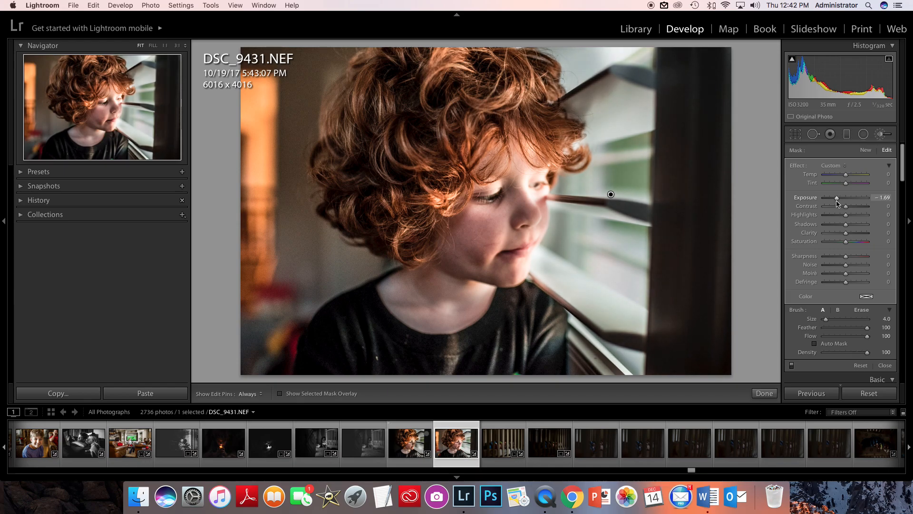
drag(837, 202, 836, 202)
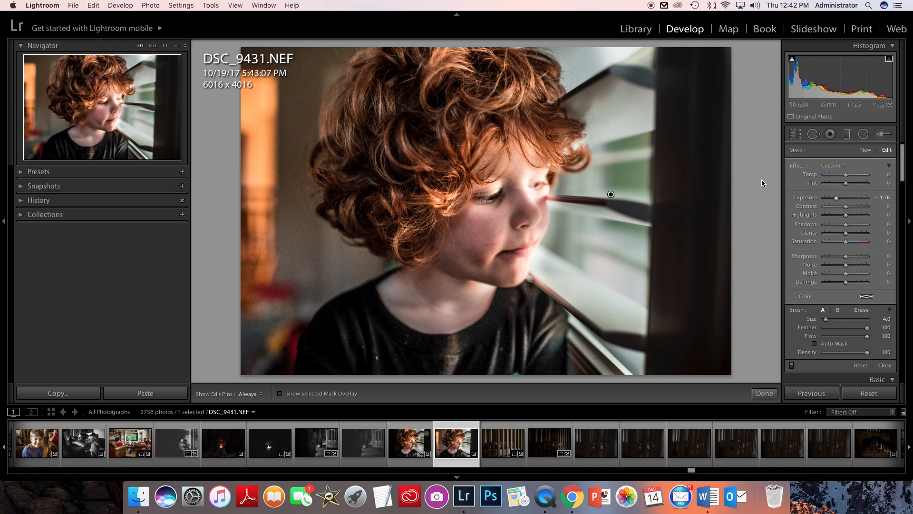
Extend the window mask over the frame and wall beside the window with brush sizes 19 and 9, and finish the brush adjustment.
scroll(650, 297, up, 15)
key(h)
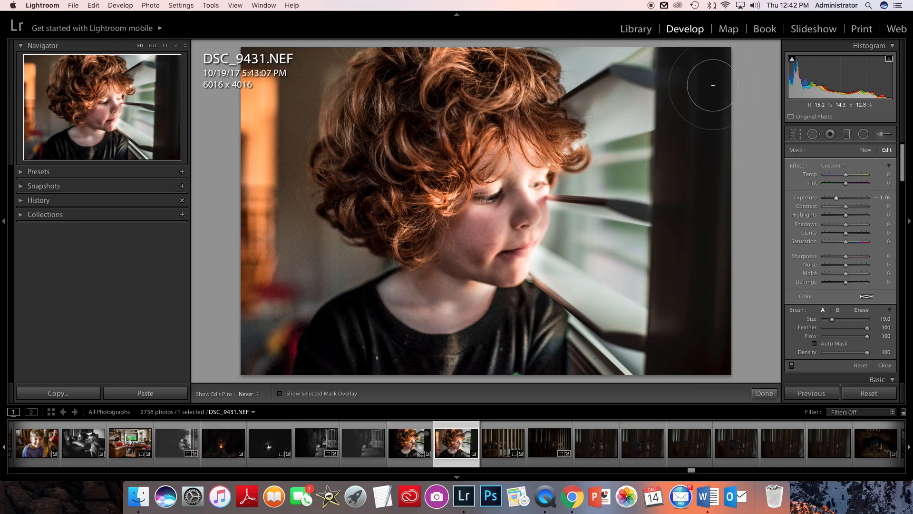
key(h)
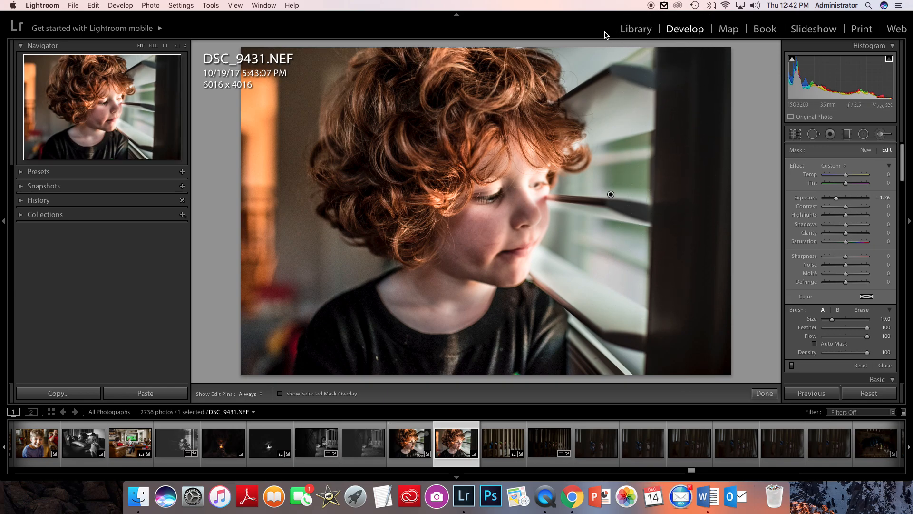
key(bracketleft)
key(bracketleft)
key(bracketleft)
key(bracketleft)
key(bracketleft)
key(bracketleft)
key(bracketleft)
key(bracketleft)
key(bracketleft)
key(bracketleft)
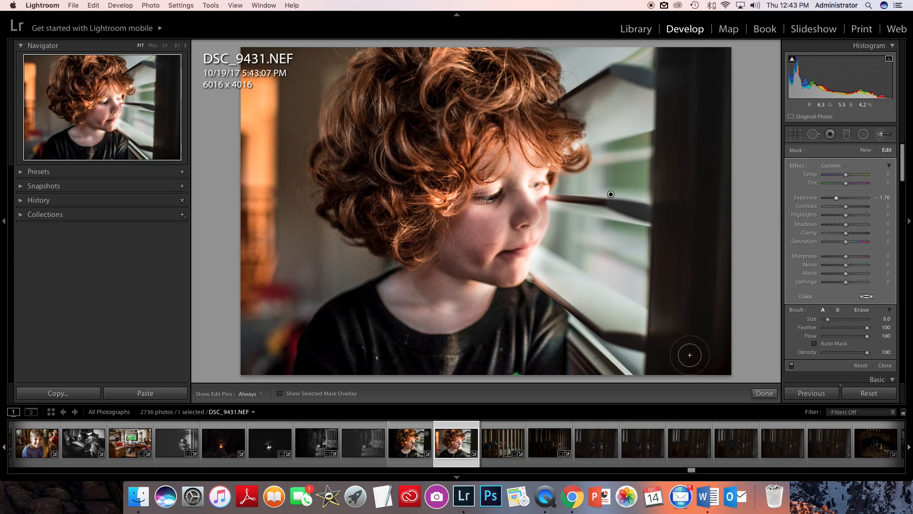
click(765, 395)
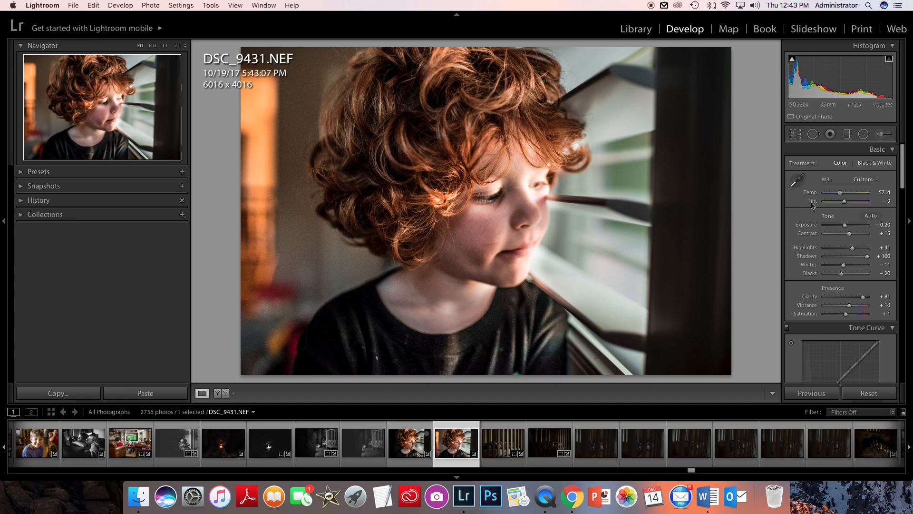
Create a second brush adjustment with exposure −1.51 and paint it over the orange background behind the boy at brush size 9.
click(881, 135)
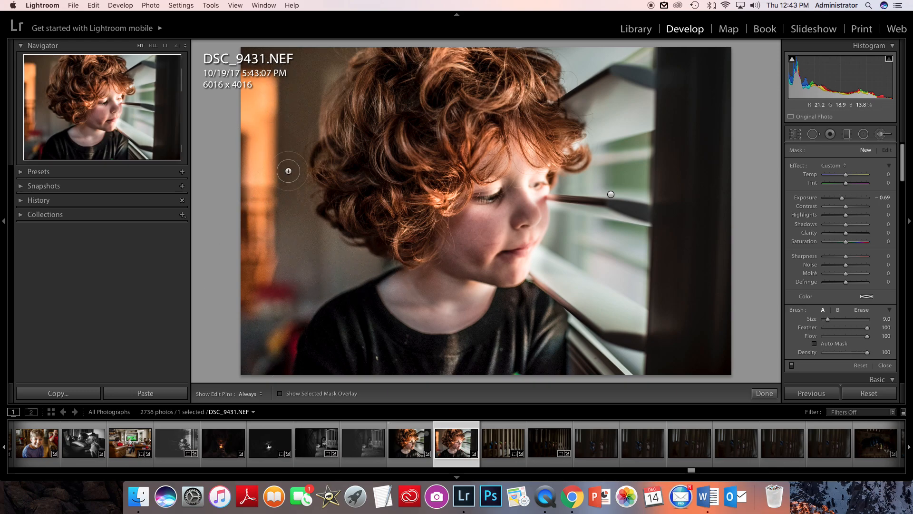
key(bracketleft)
key(bracketleft)
key(h)
key(bracketright)
key(bracketright)
key(bracketright)
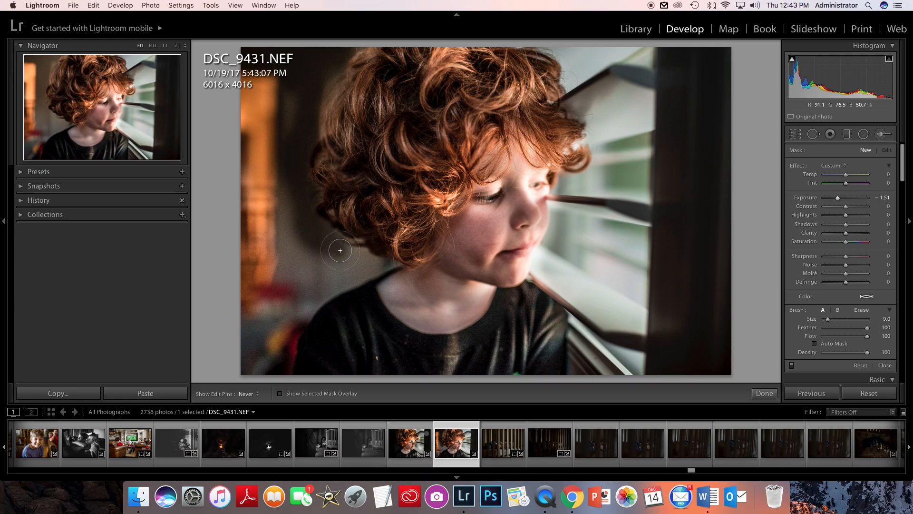
Extend the background mask along the edge of the hair and the boy's shoulder with the brush reduced to size 4.
key(bracketleft)
drag(343, 254, 355, 259)
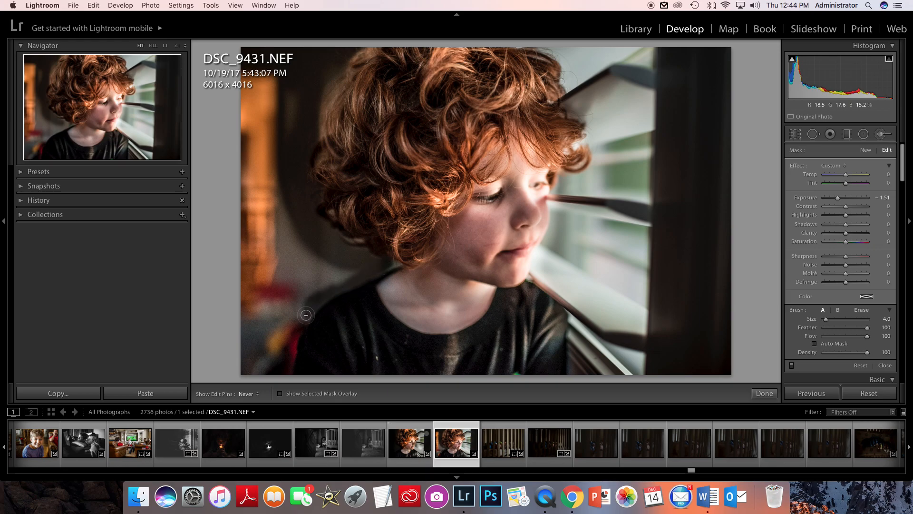
drag(305, 316, 306, 316)
Set the background mask's exposure to −1.43 and paint the remaining background behind the boy with brush sizes 19 and 16.
drag(835, 199, 826, 199)
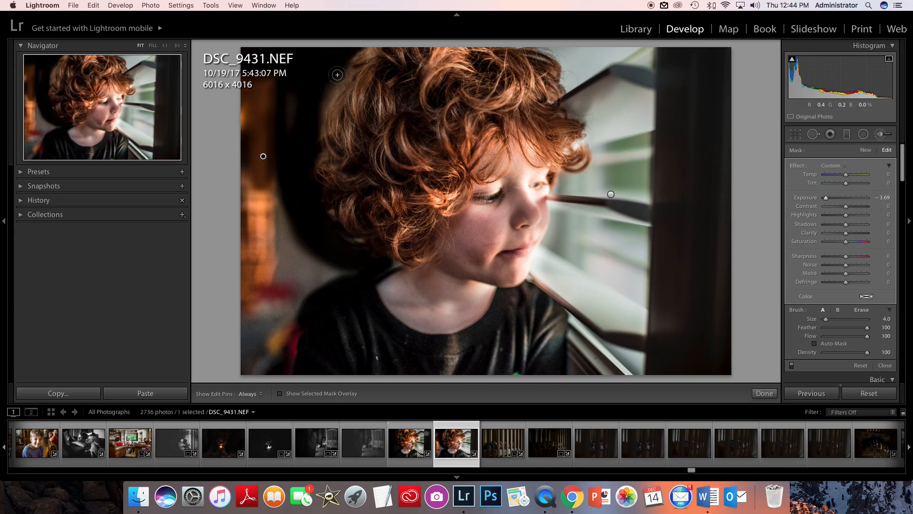
drag(828, 200, 840, 200)
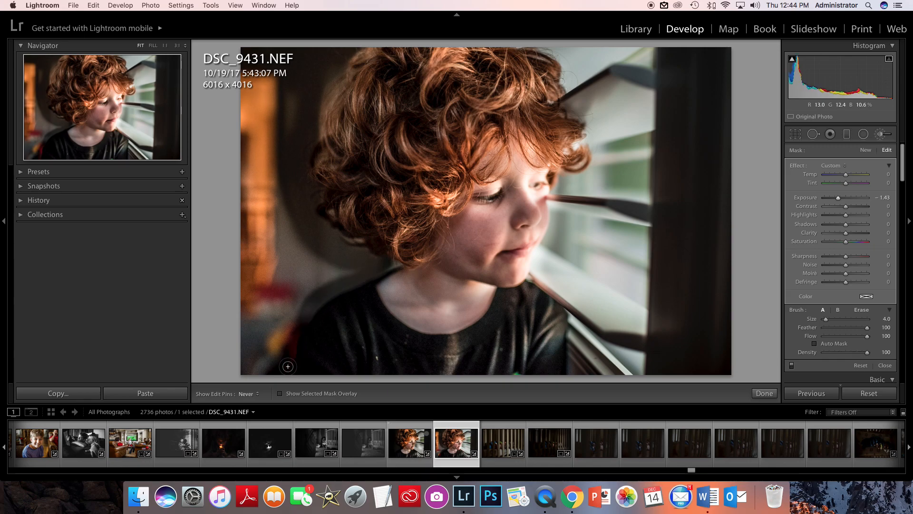
scroll(267, 337, up, 8)
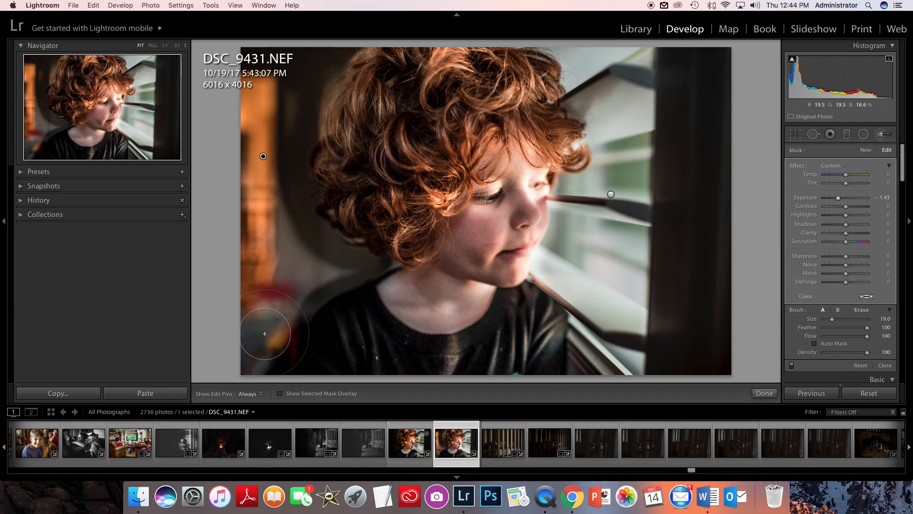
drag(266, 336, 261, 353)
key(h)
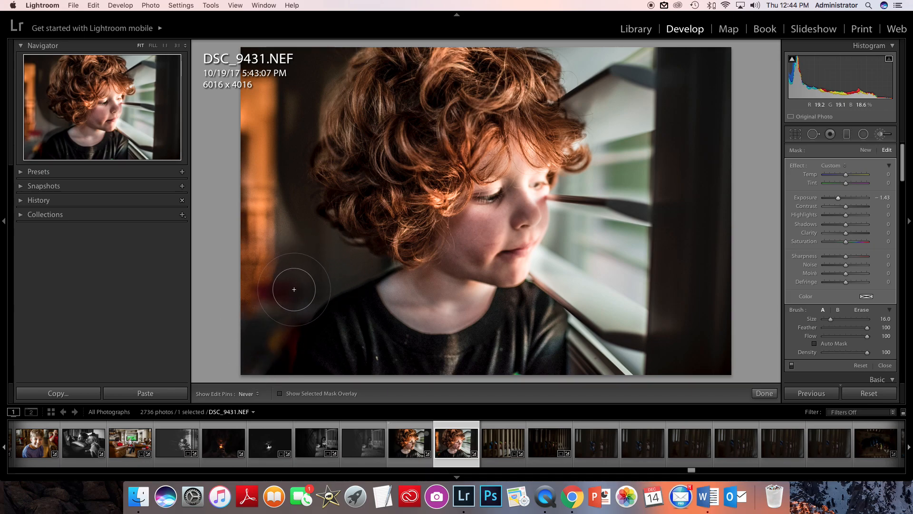
mouse_move(296, 286)
mouse_down()
mouse_move(256, 182)
mouse_move(256, 127)
mouse_move(258, 151)
mouse_move(274, 141)
mouse_move(296, 67)
mouse_move(324, 63)
mouse_move(270, 125)
mouse_up()
drag(233, 232, 359, 269)
Reduce the brush to size 8 for the background mask around the hair and shoulder.
key([)
key([)
key([)
key([)
key([)
key([)
key([)
key([)
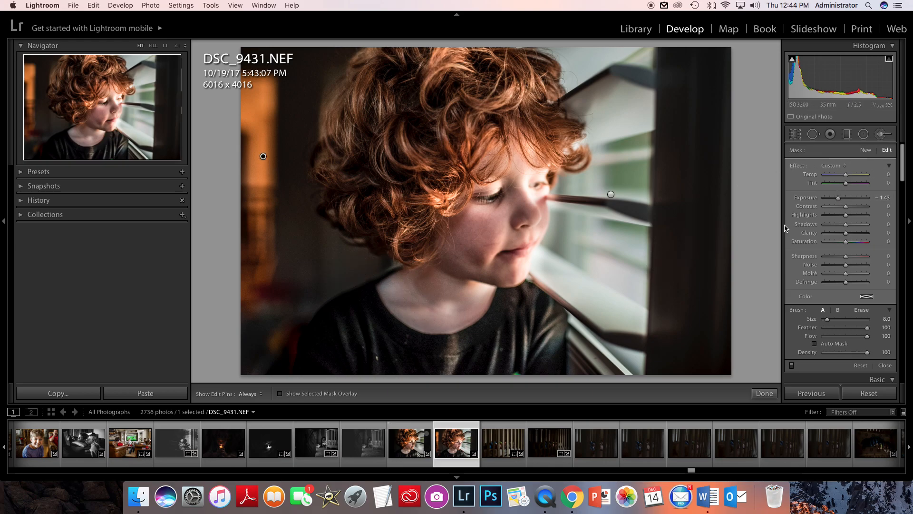
Set the background mask's exposure to −4.00 and its highlights and shadows to −100, covering leftover bright patches with a size 16 brush.
drag(837, 199, 816, 207)
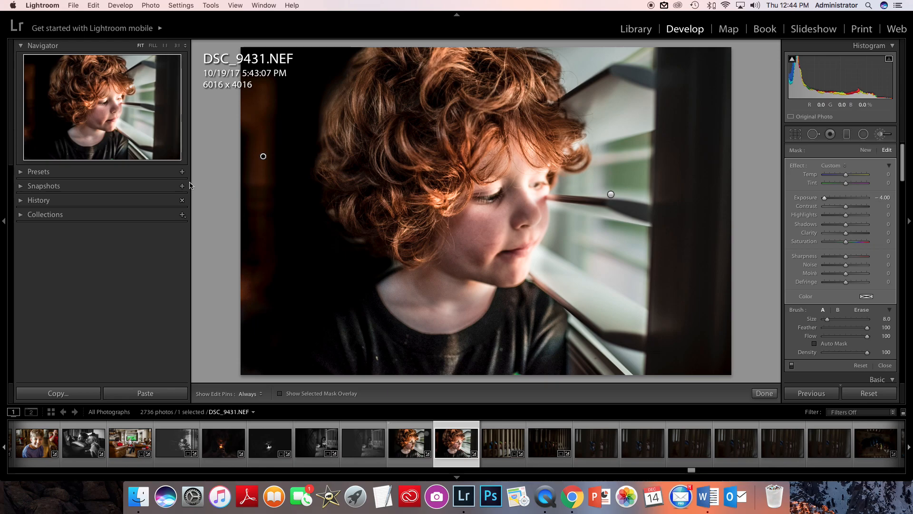
key(])
key(h)
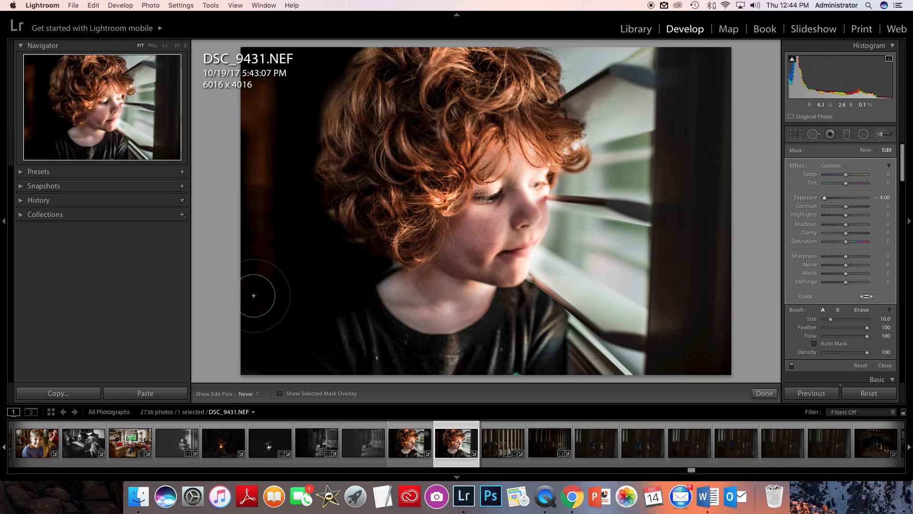
key(h)
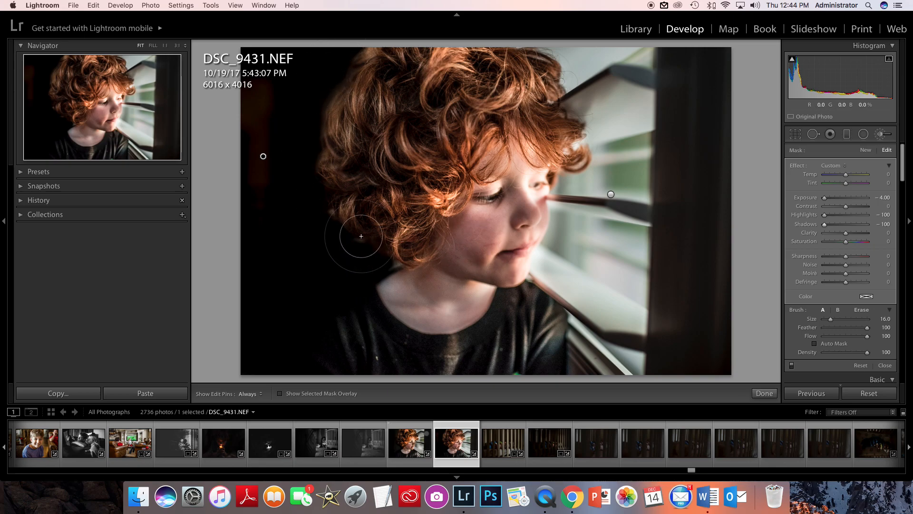
Add a size 1 Adjustment Brush mask on the bright spot between the hair and neck, and set its exposure to −3.09.
click(865, 149)
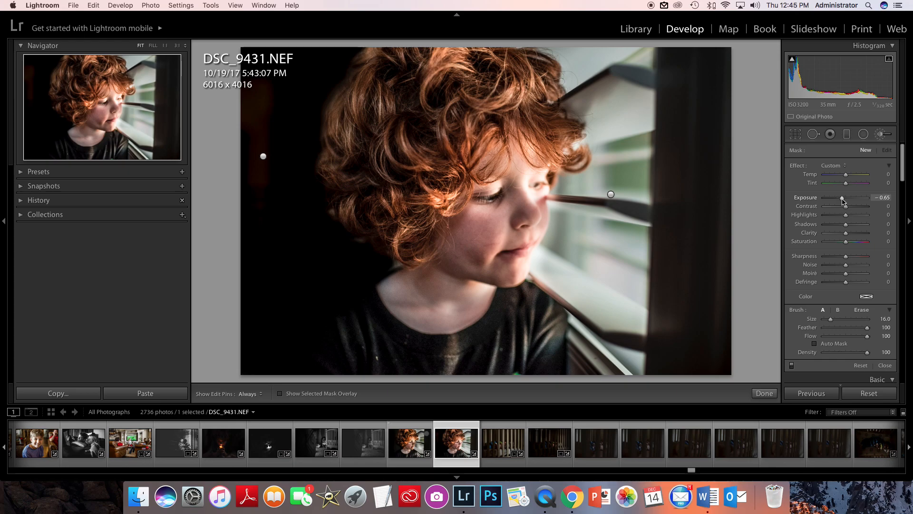
drag(844, 200, 842, 200)
scroll(381, 270, down, 5)
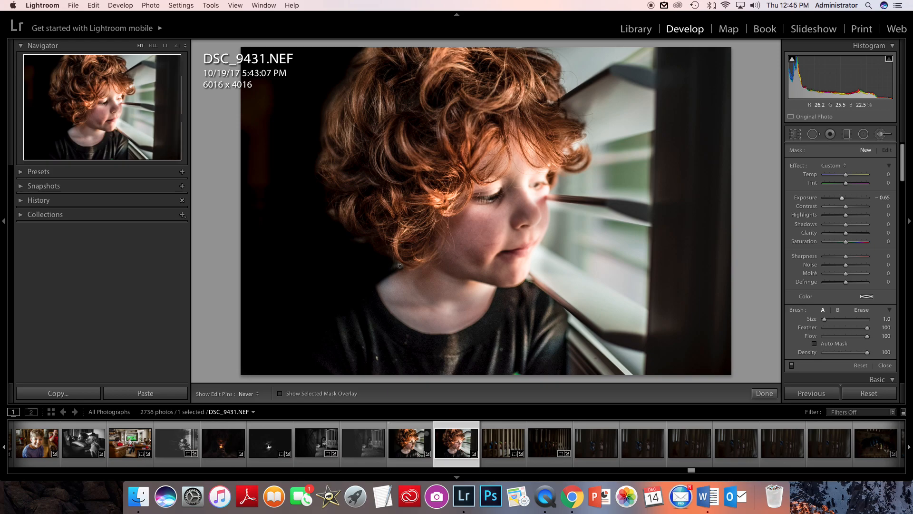
drag(535, 280, 536, 281)
drag(840, 198, 839, 199)
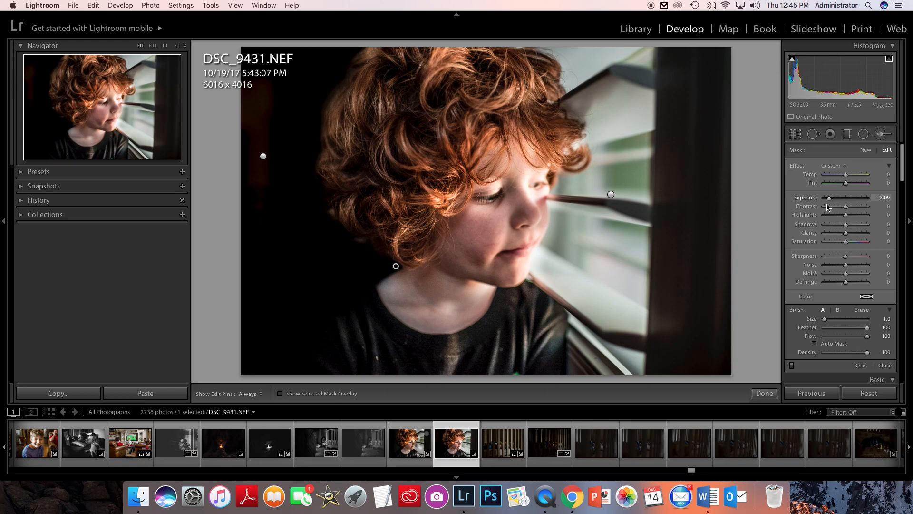
drag(826, 206, 826, 207)
Add another brush mask with exposure −1.60 and paint the gap between the back of the neck and the hair.
click(865, 151)
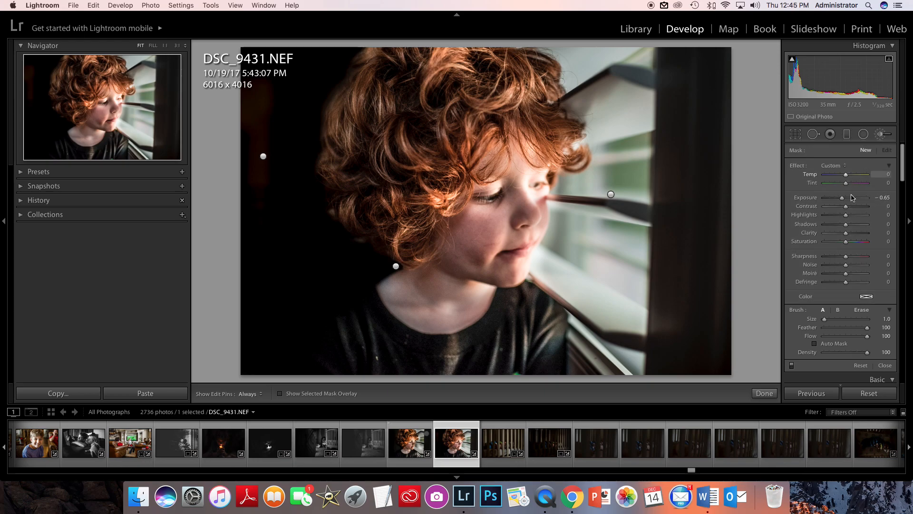
drag(838, 203, 838, 204)
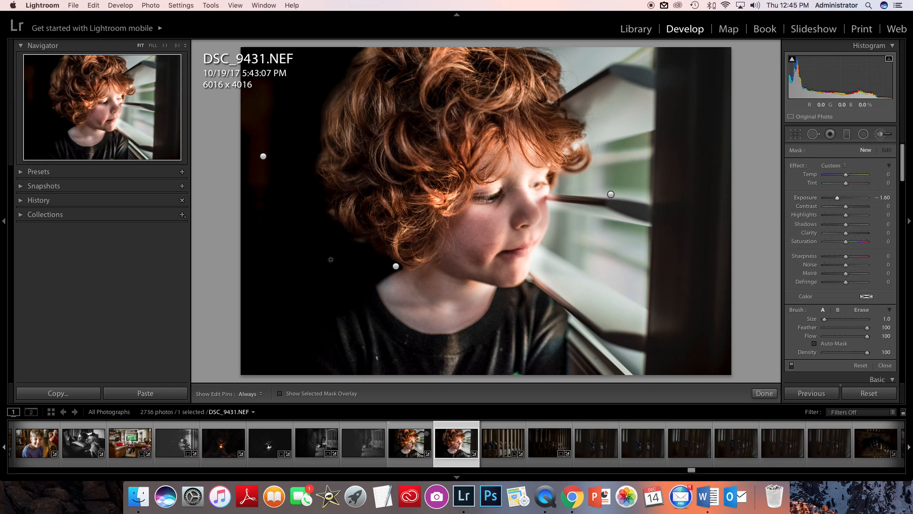
scroll(353, 272, up, 3)
drag(386, 274, 402, 269)
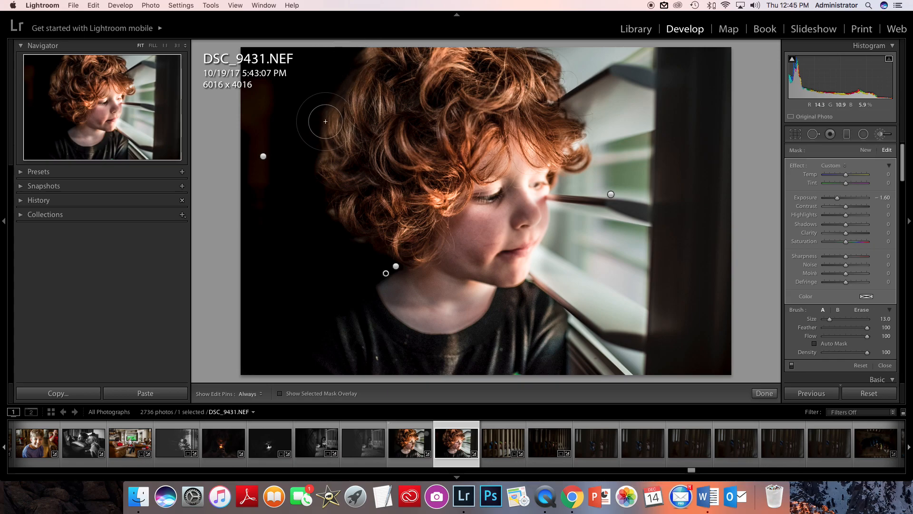
Undo the last two brush strokes on the neck mask.
click(93, 5)
click(93, 15)
click(94, 5)
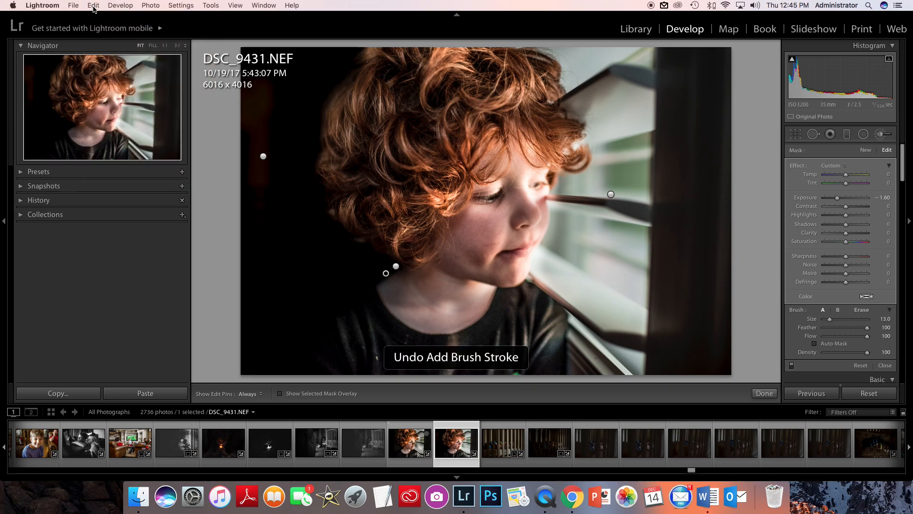
click(94, 17)
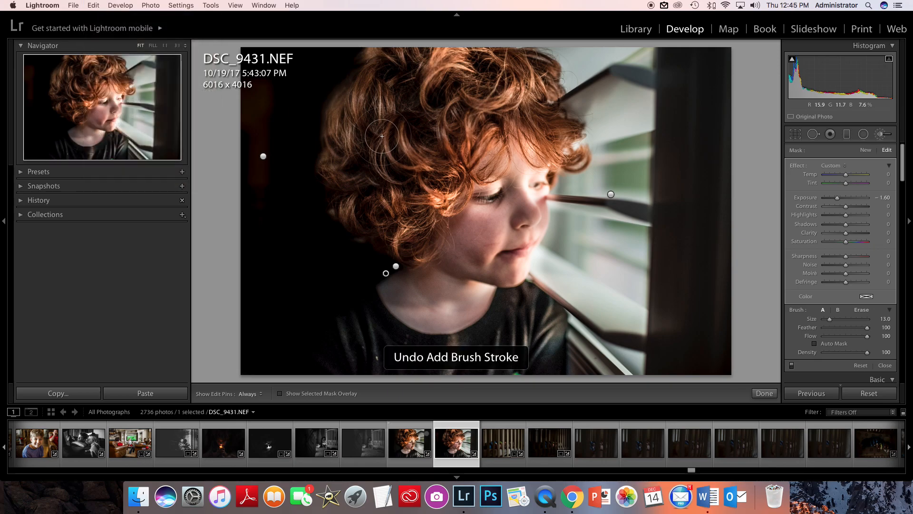
Add a brush mask with exposure −0.84 and paint the outer edge of the hair at the back of the head.
click(863, 150)
drag(839, 200, 841, 201)
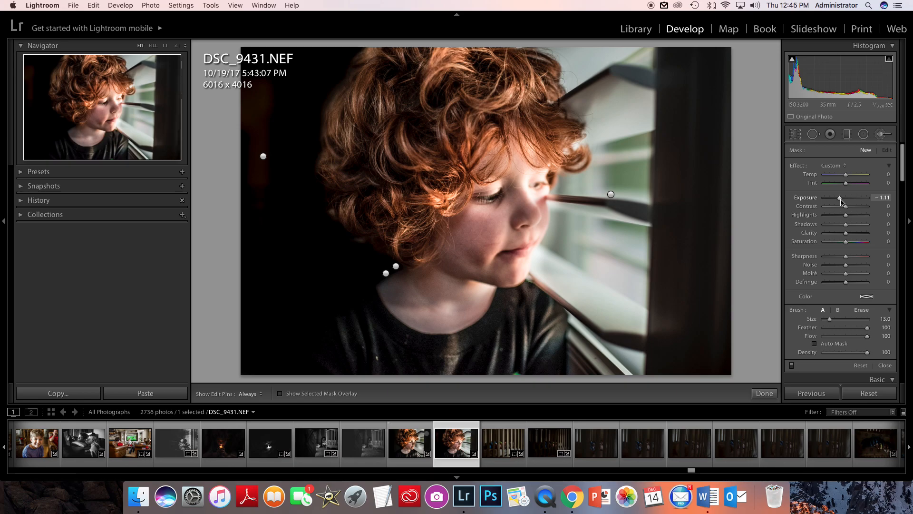
drag(842, 202, 841, 202)
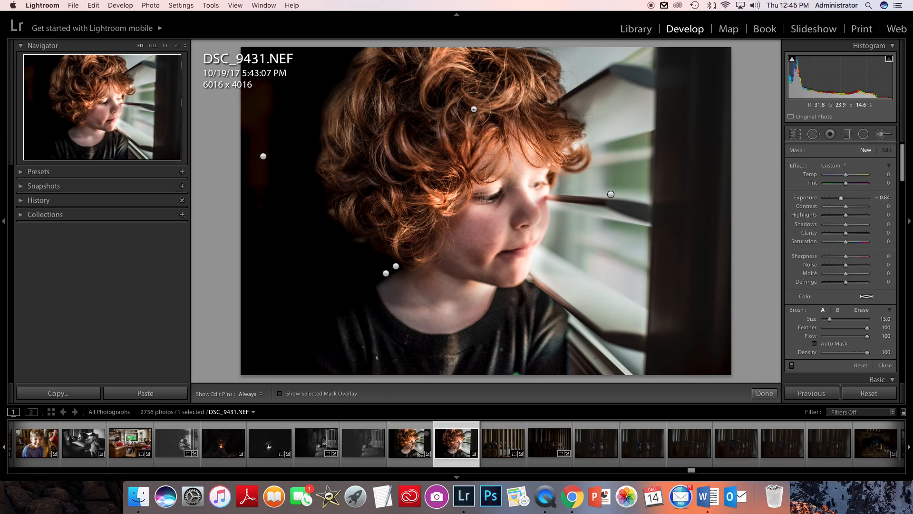
scroll(303, 85, up, 3)
drag(327, 110, 333, 102)
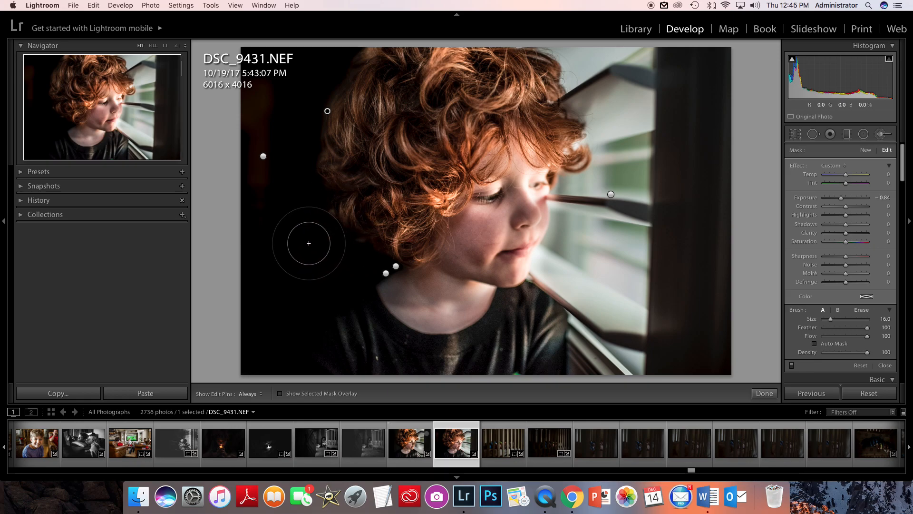
key(h)
key(h)
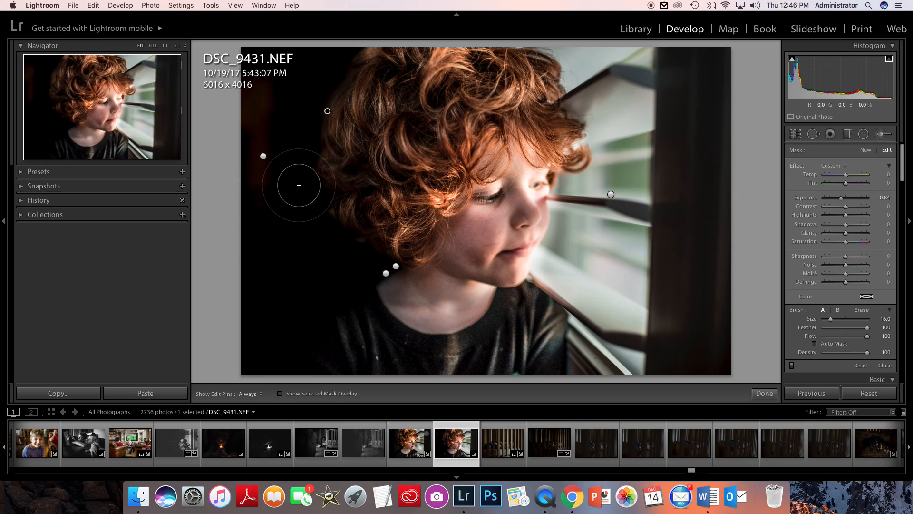
Set the dark background mask's contrast to 47 and finish the brush editing.
mouse_move(264, 156)
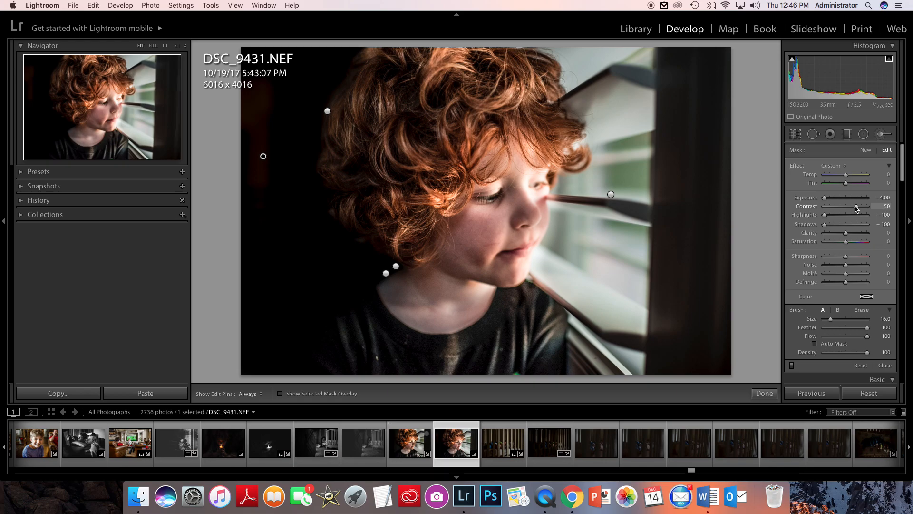
click(328, 111)
click(766, 393)
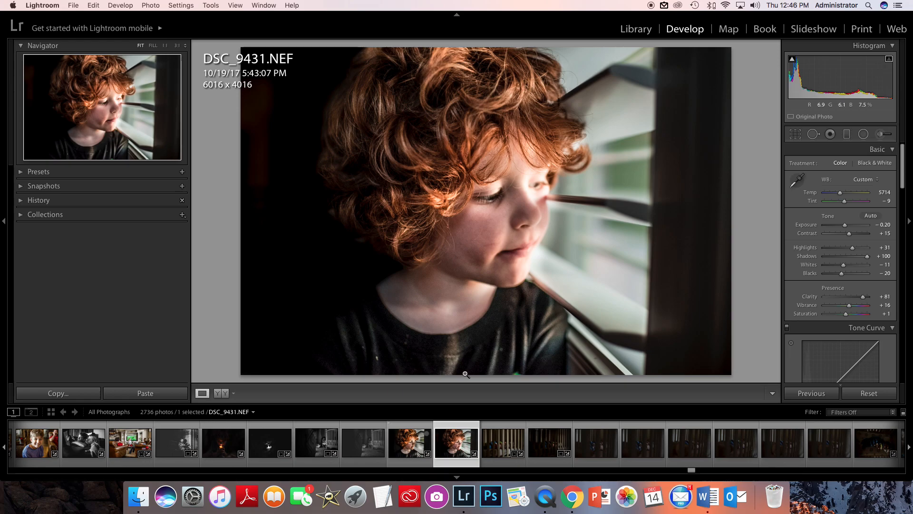
Reopen the background mask to check its coverage and edit pins, with the brush reduced to size 2.
click(883, 134)
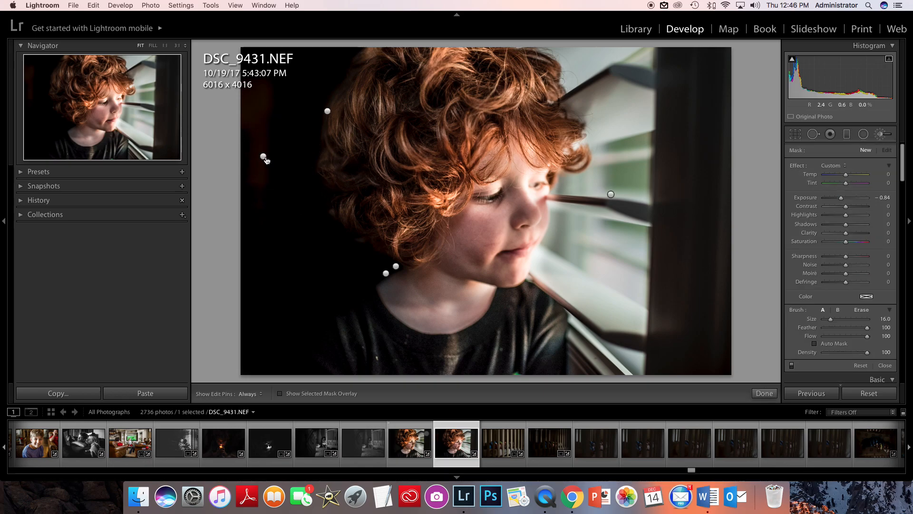
mouse_move(264, 157)
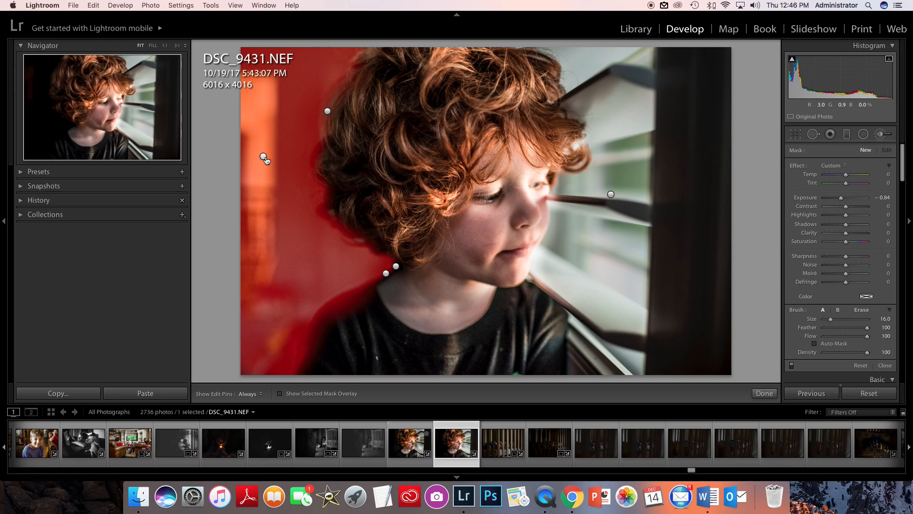
click(264, 157)
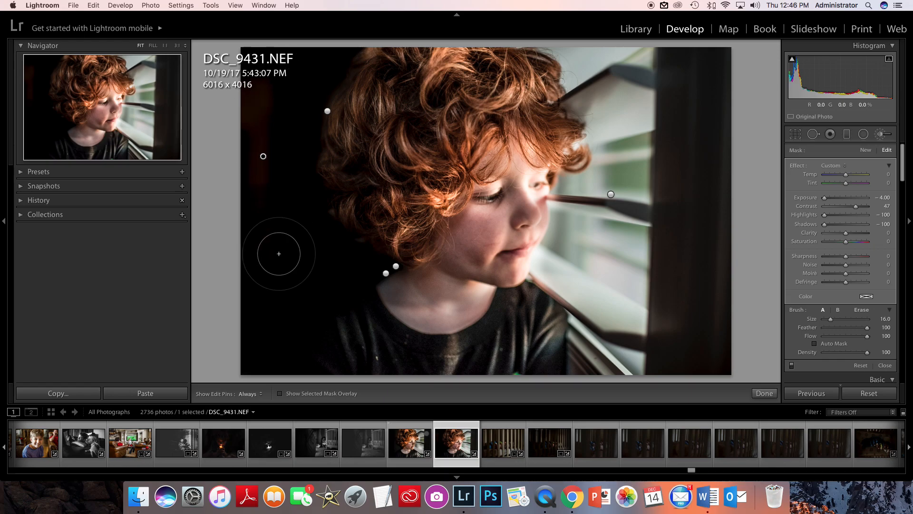
scroll(357, 351, down, 10)
scroll(375, 359, up, 2)
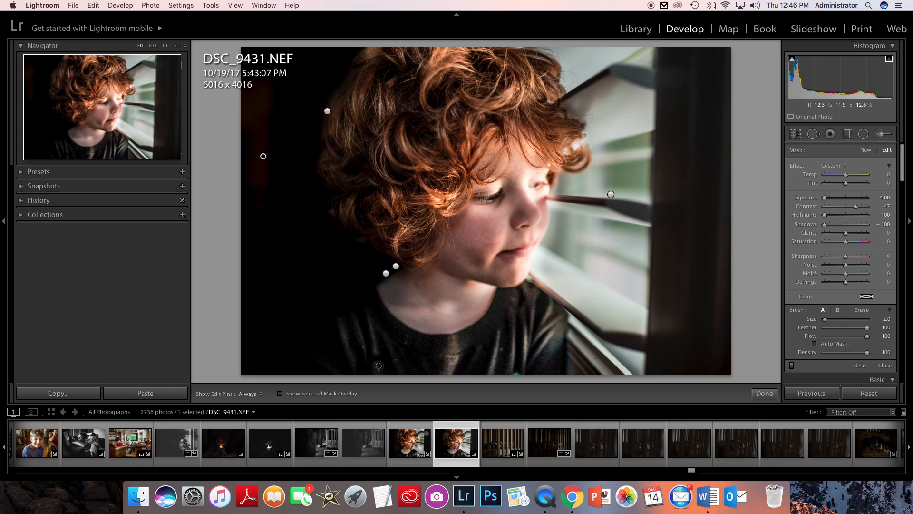
key(h)
key(h)
click(764, 394)
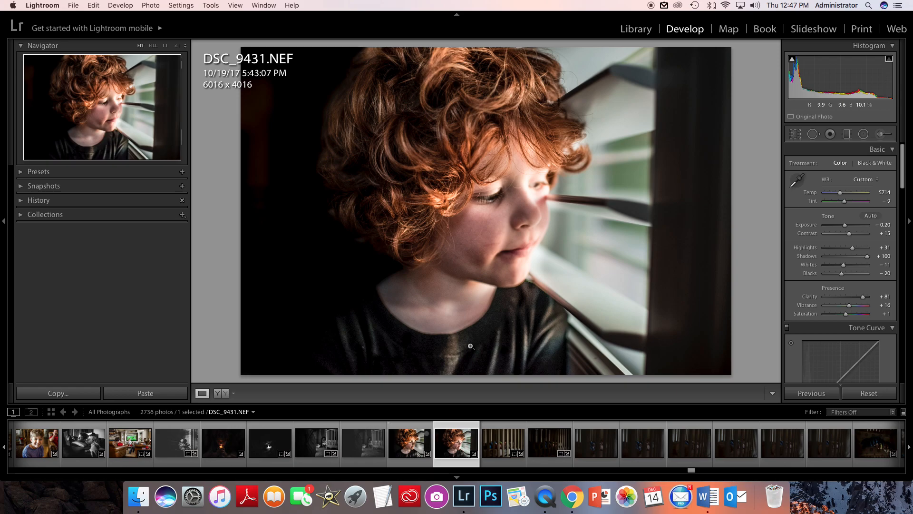
Add a brush mask with exposure −0.43 and paint the lower front of the boy's shirt with a size 24 brush.
click(880, 135)
drag(846, 198, 842, 200)
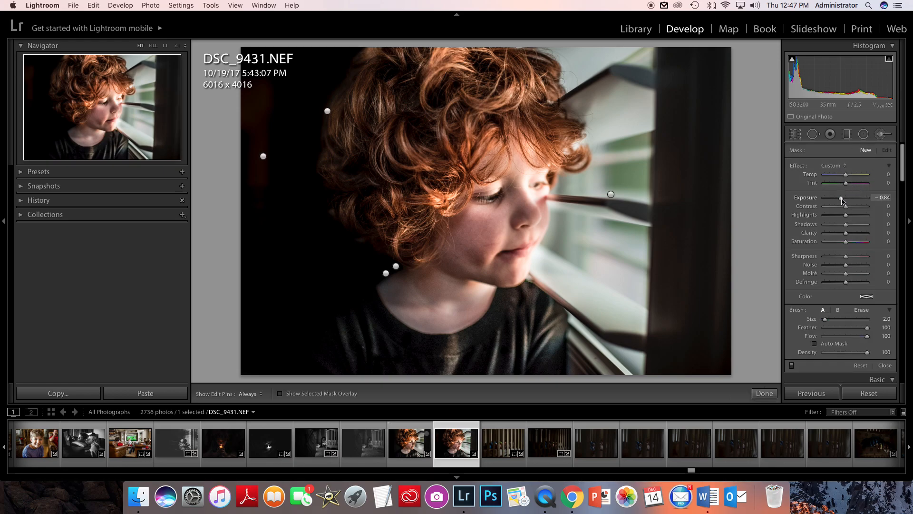
drag(841, 199, 845, 201)
scroll(577, 302, up, 8)
mouse_move(464, 363)
mouse_down()
mouse_move(391, 362)
mouse_move(515, 353)
mouse_up()
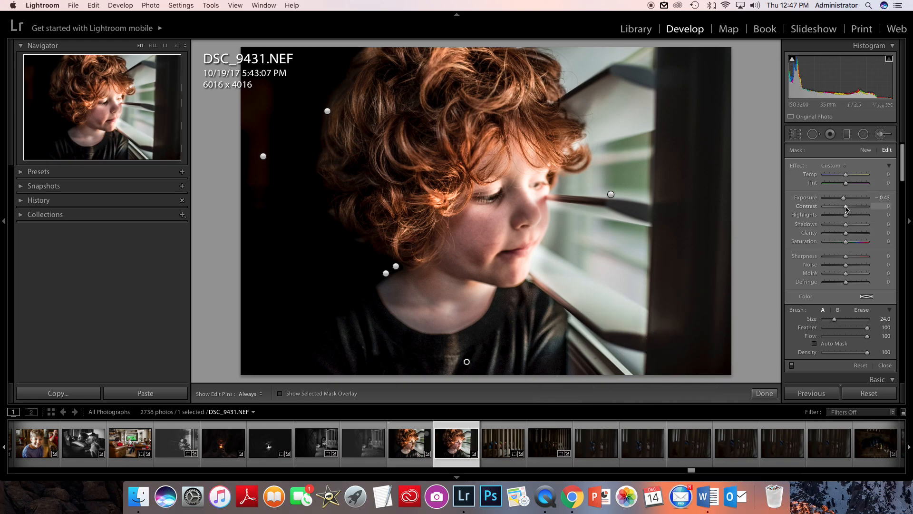
click(763, 394)
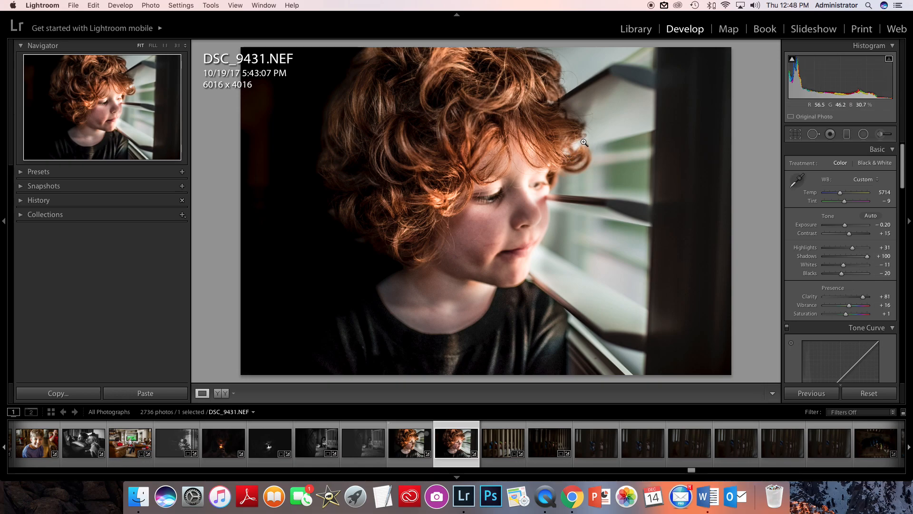
Add a size 2 brush mask on the bright hair strands beside the window and set its exposure to −0.55.
click(883, 134)
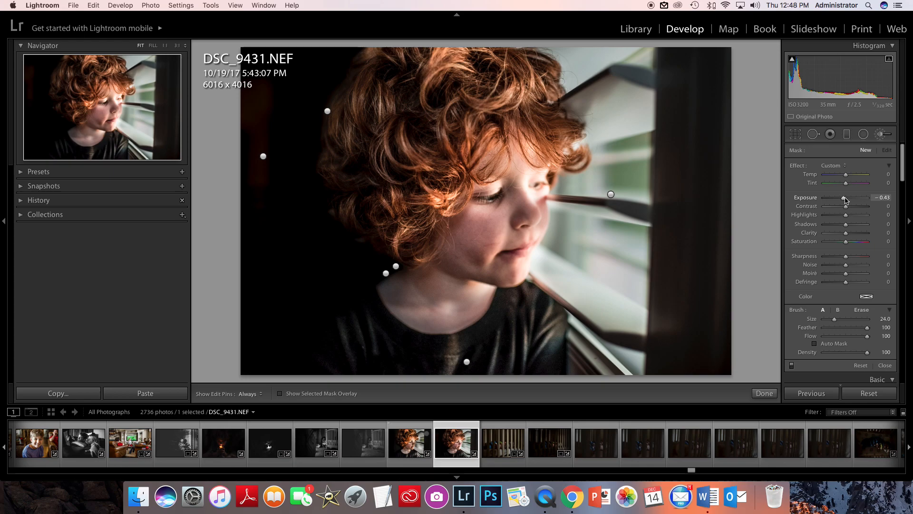
drag(844, 199, 843, 199)
scroll(568, 149, down, 10)
scroll(571, 151, down, 6)
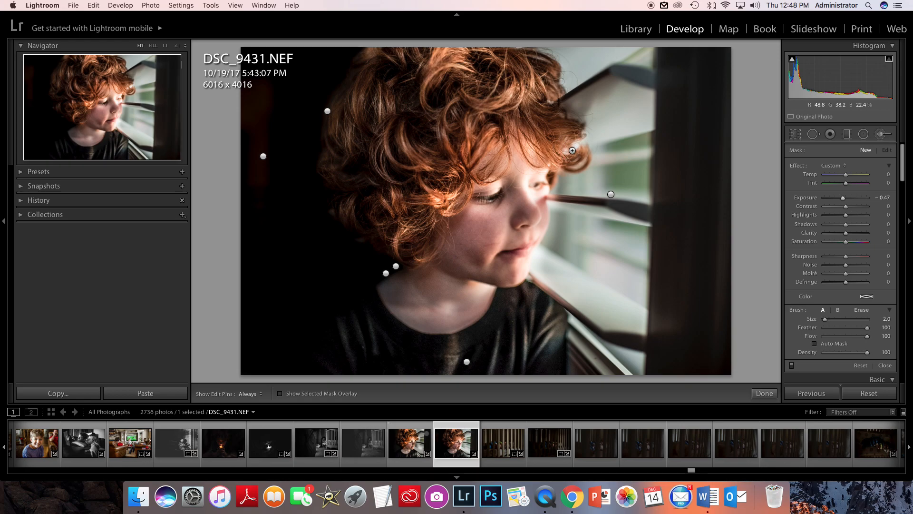
key(h)
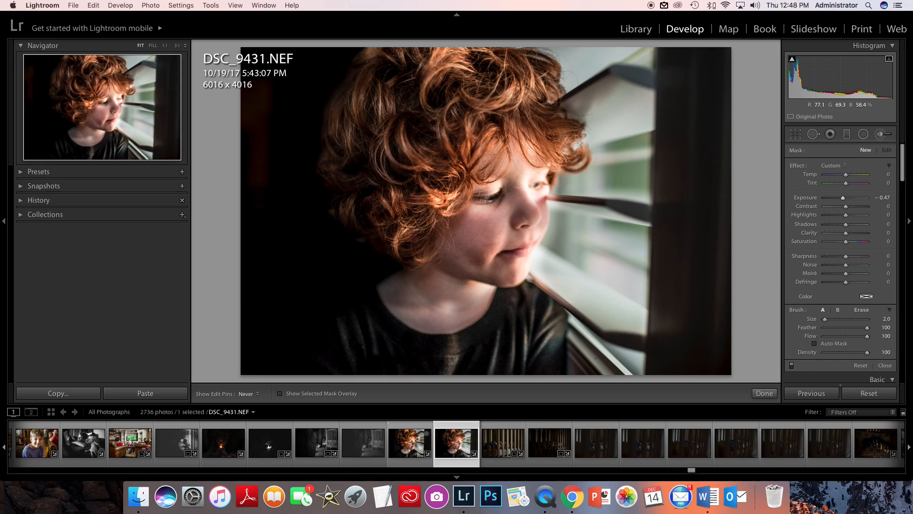
key(h)
click(568, 151)
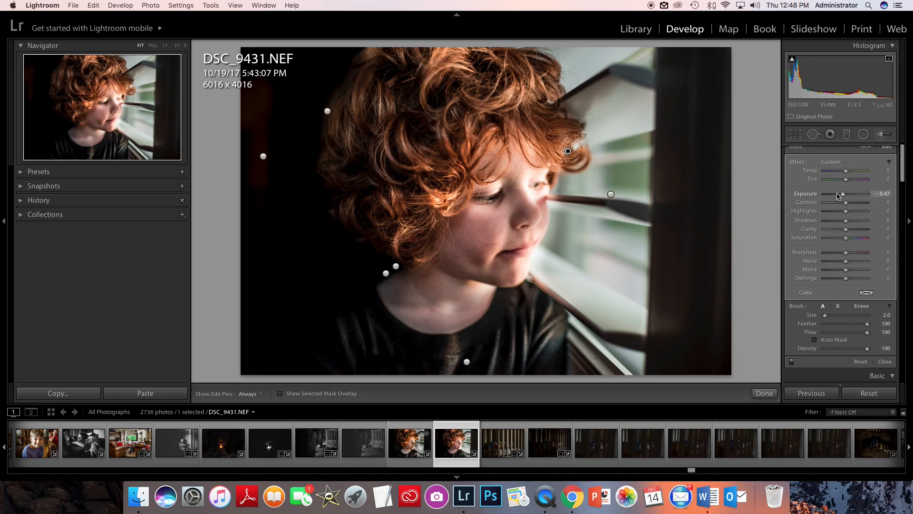
drag(843, 196, 843, 195)
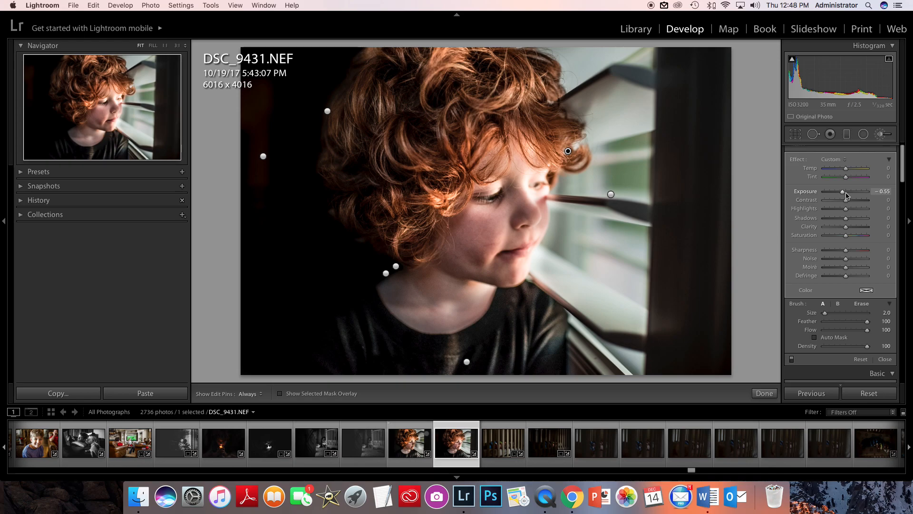
click(764, 393)
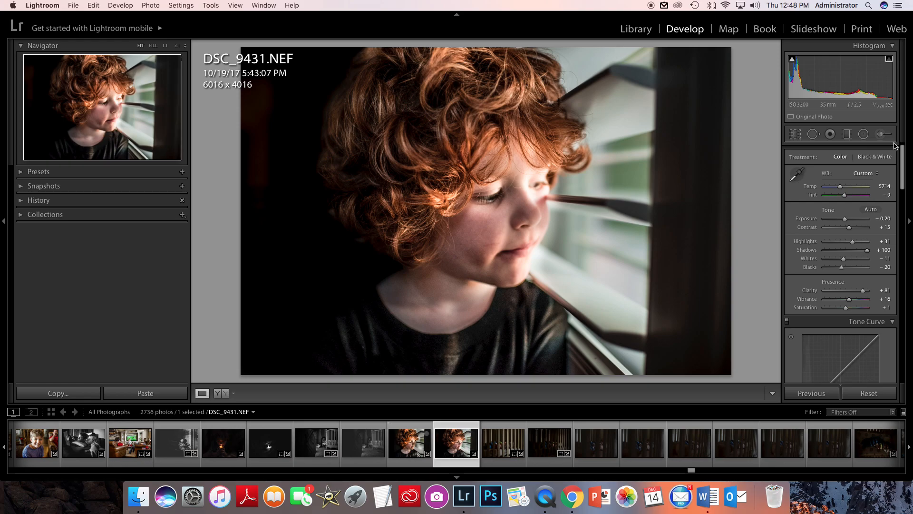
Add a brush mask with exposure −0.96 and paint the dark frame beside the window with a size 18 brush.
click(882, 134)
drag(850, 199, 842, 201)
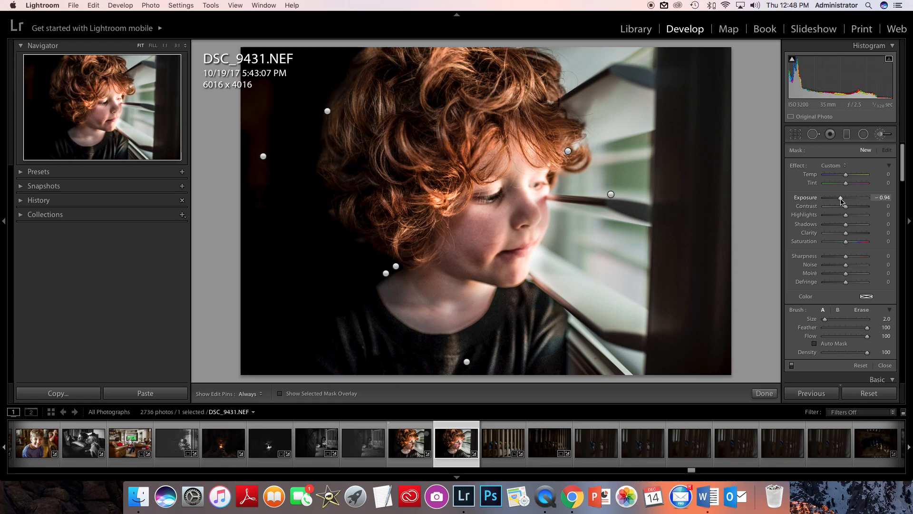
scroll(693, 253, up, 10)
mouse_move(693, 262)
mouse_down()
mouse_move(703, 154)
mouse_move(696, 165)
mouse_move(719, 52)
mouse_move(683, 341)
mouse_move(675, 320)
mouse_move(694, 321)
mouse_move(721, 216)
mouse_move(722, 83)
mouse_move(707, 33)
mouse_move(716, 65)
mouse_move(700, 348)
mouse_move(732, 128)
mouse_move(722, 298)
mouse_move(720, 315)
mouse_move(725, 16)
mouse_move(708, 176)
mouse_up()
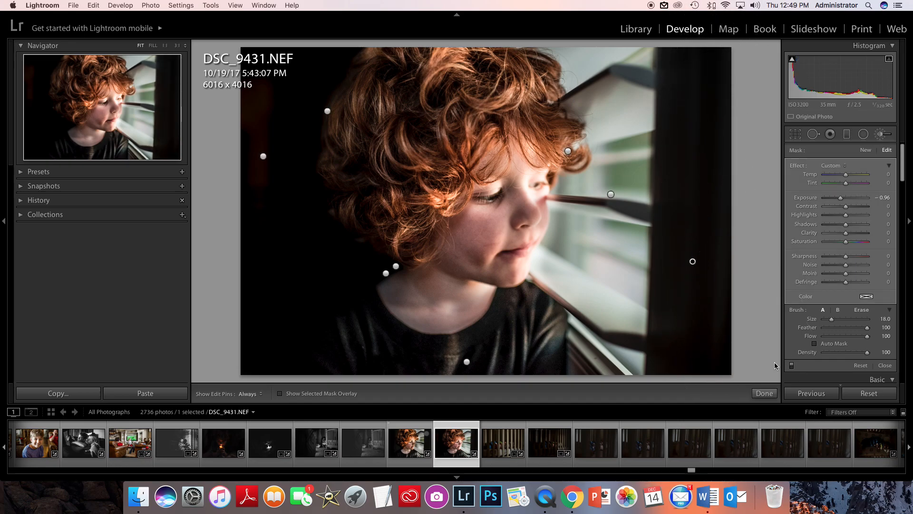
click(764, 394)
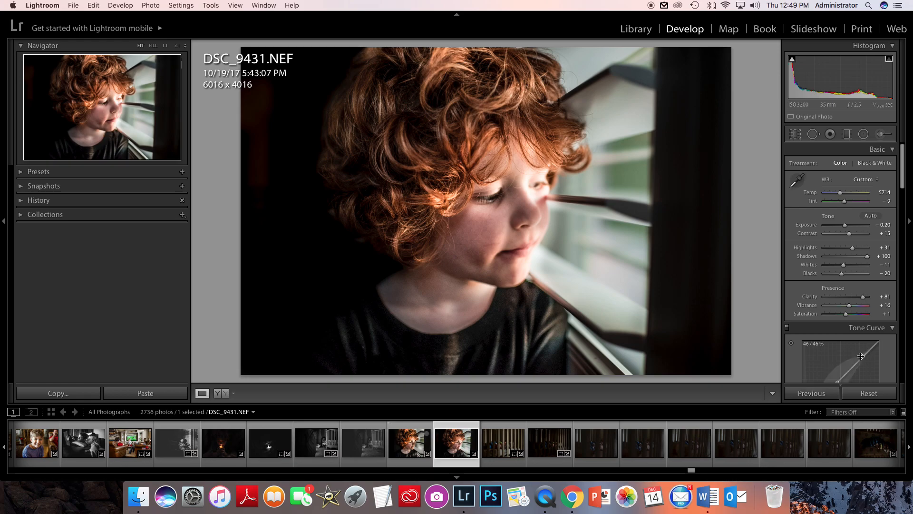
Reopen the mask at the back edge of the hair, reduce the brush to size 11, and finish the brush editing.
click(881, 134)
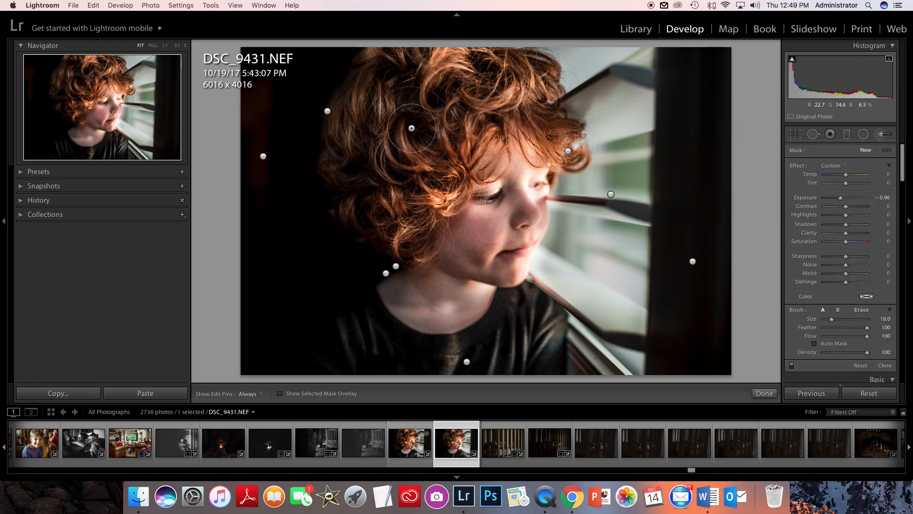
click(327, 111)
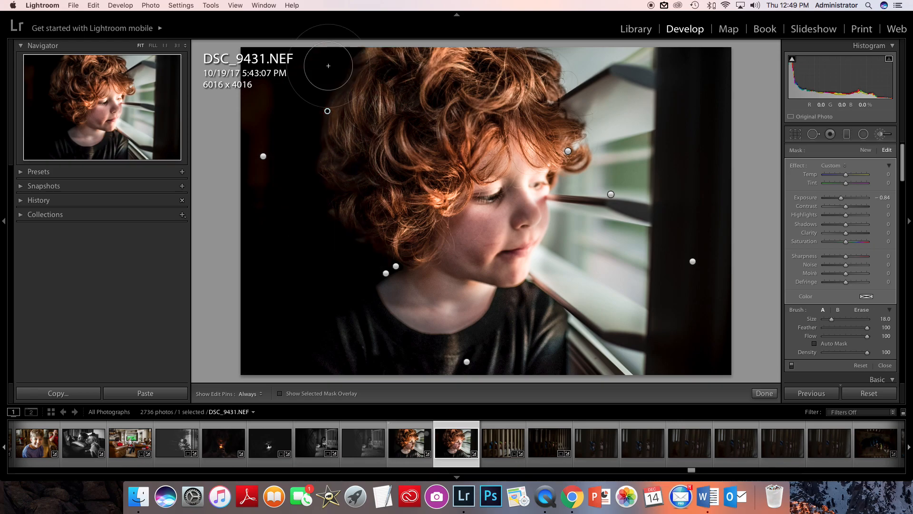
key(bracketleft)
key(bracketleft)
key(bracketleft)
key(bracketleft)
key(bracketleft)
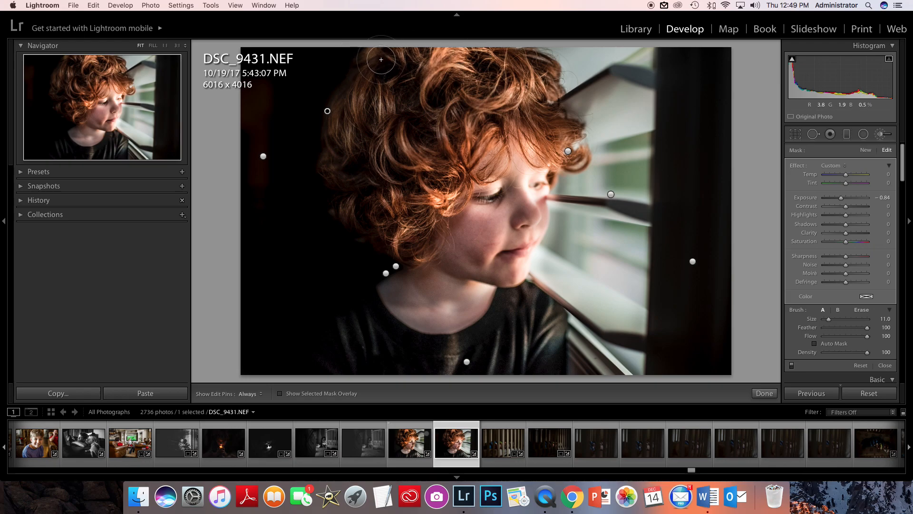
click(764, 393)
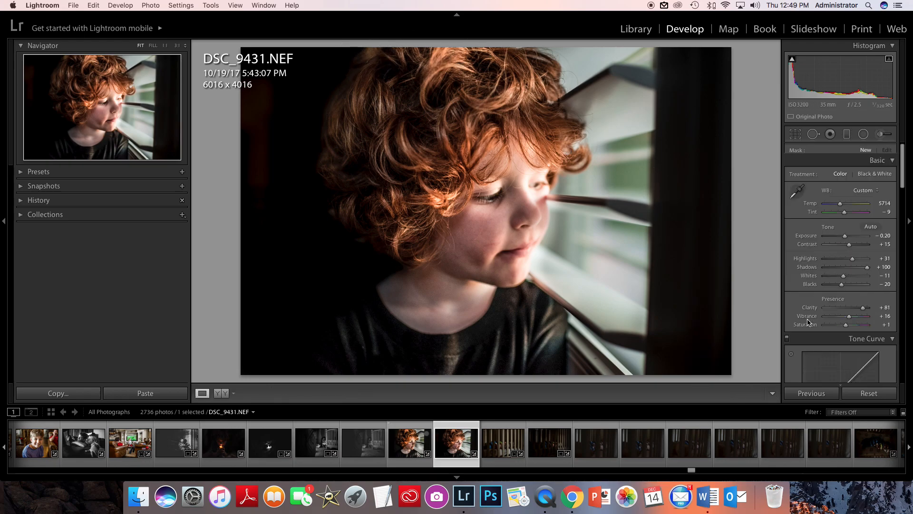
Add a size 11 brush mask with exposure 0, clarity −20 and contrast −21, and paint the boy's face starting at the cheek.
click(883, 134)
double_click(847, 200)
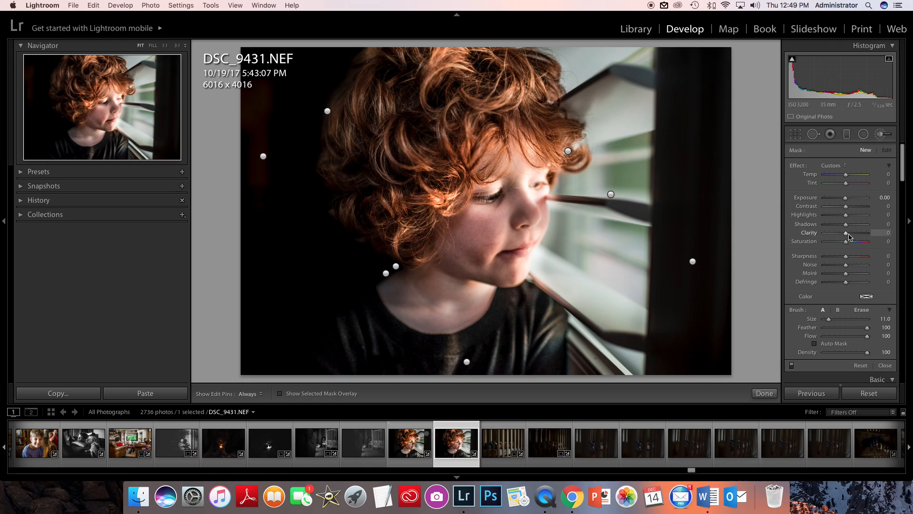
drag(846, 234, 842, 234)
drag(846, 208, 841, 212)
key(h)
key(h)
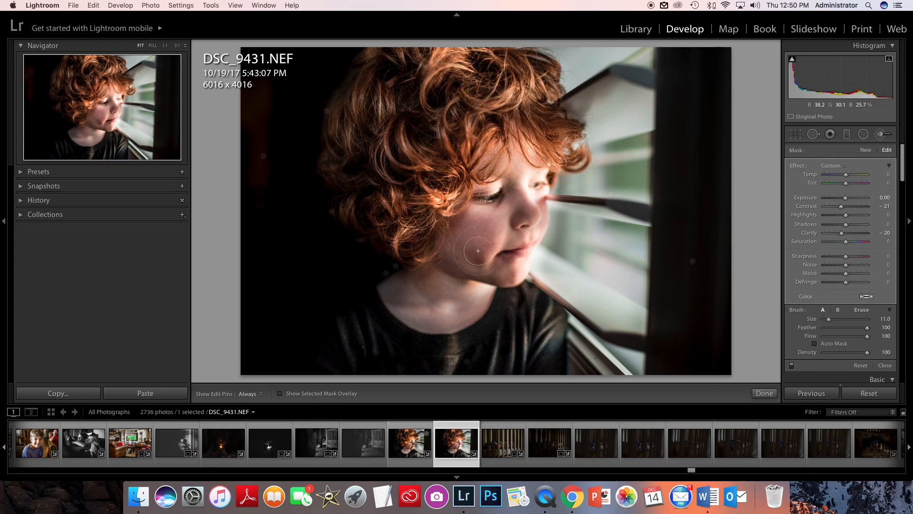
key(h)
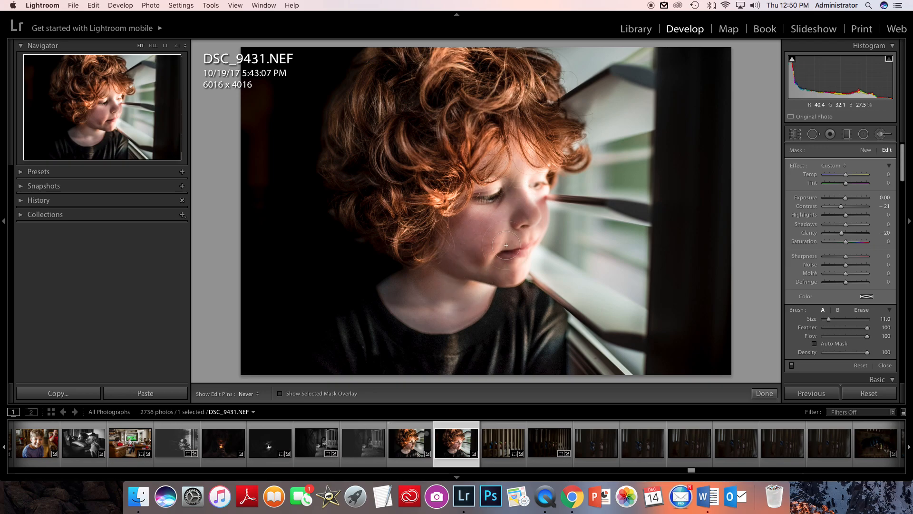
Finish painting the skin mask, refine its contrast to −27 and clarity to −25, and finish the brush editing.
key(h)
key(h)
key(h)
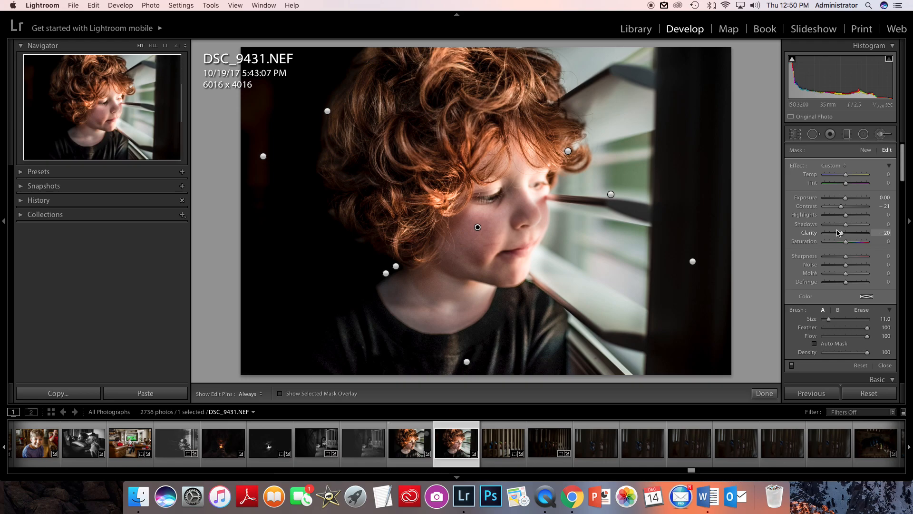
drag(841, 206, 840, 233)
click(765, 393)
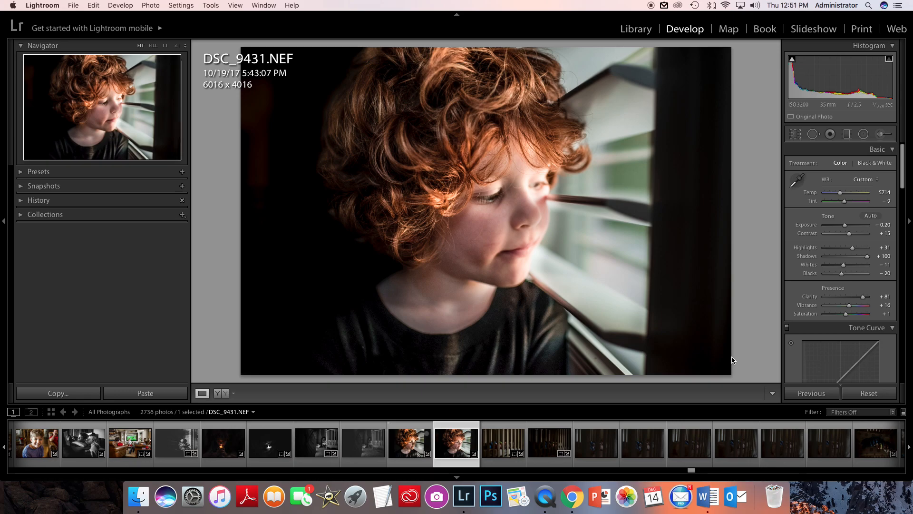
Add a new brush mask with contrast and clarity reset to 0 and temperature −10, and paint the boy's face.
click(881, 134)
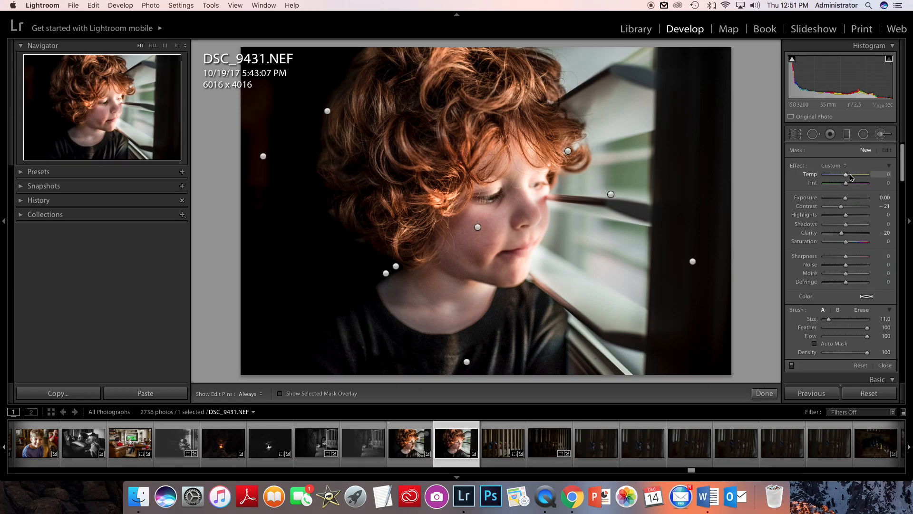
click(887, 206)
text(0)
click(887, 233)
text(0)
key(Return)
drag(847, 177, 843, 177)
key(h)
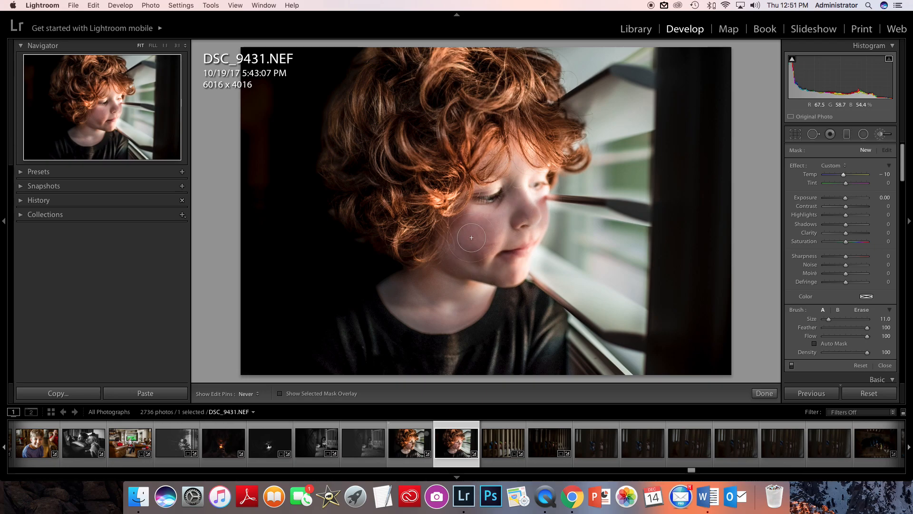
key(h)
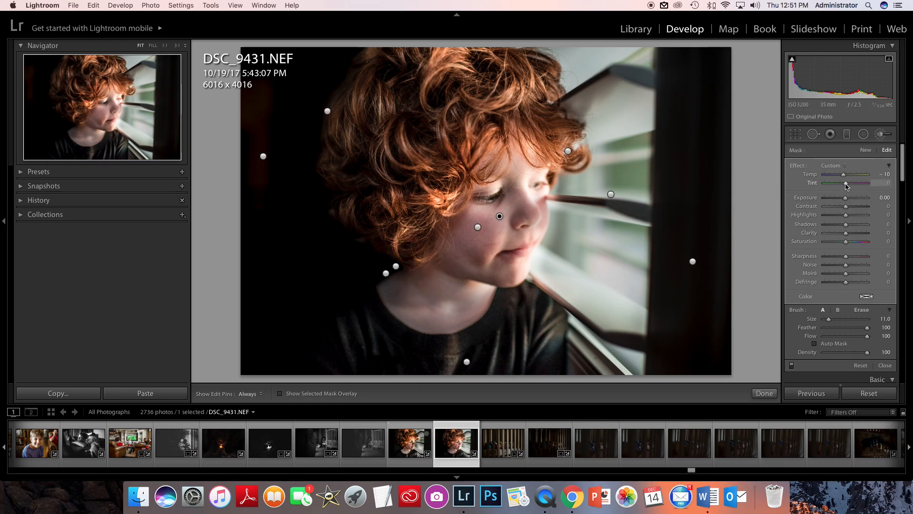
Set the face colour mask's tint to −16, finish the brush editing, and compare the photo before and after.
drag(847, 185, 844, 183)
drag(845, 187, 841, 185)
click(765, 394)
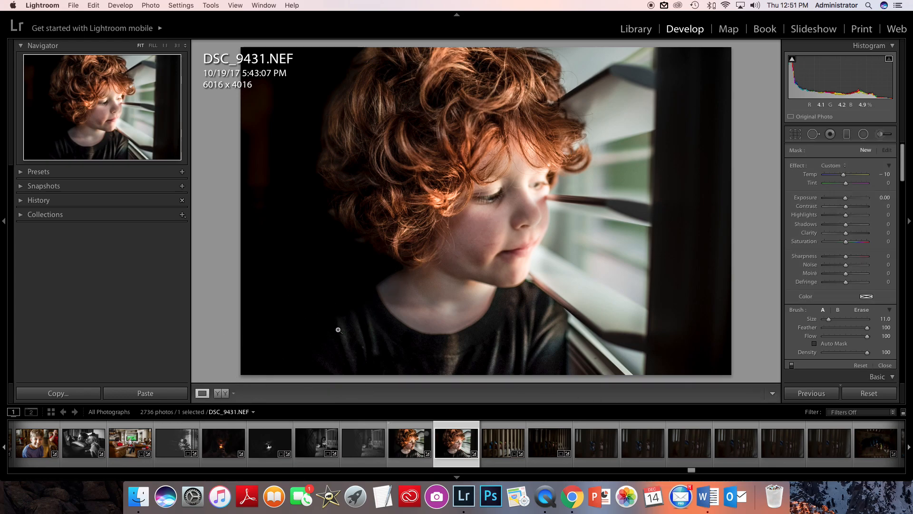
click(219, 393)
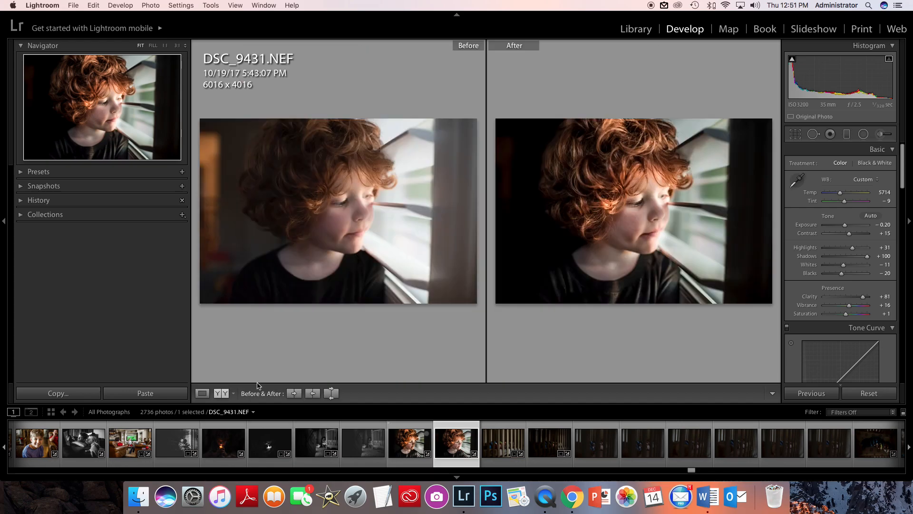
click(202, 394)
Reopen the face colour mask and set its temperature to −6, tint to −17 and saturation to −2.
click(882, 136)
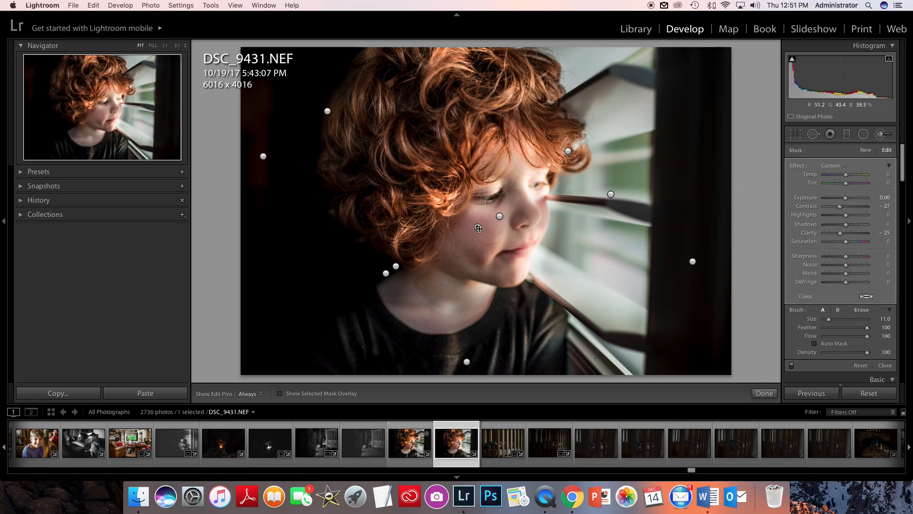
click(500, 216)
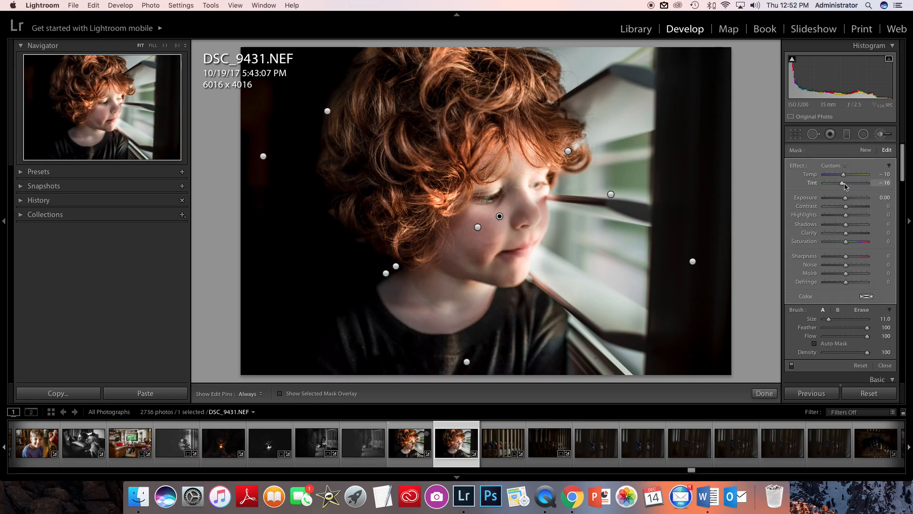
drag(844, 176, 844, 177)
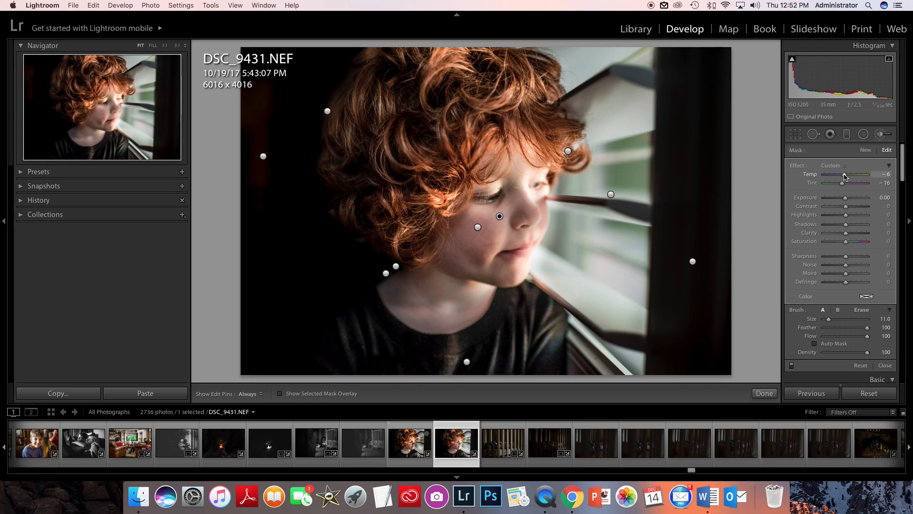
drag(842, 184, 842, 184)
drag(845, 243, 844, 243)
drag(845, 244, 846, 244)
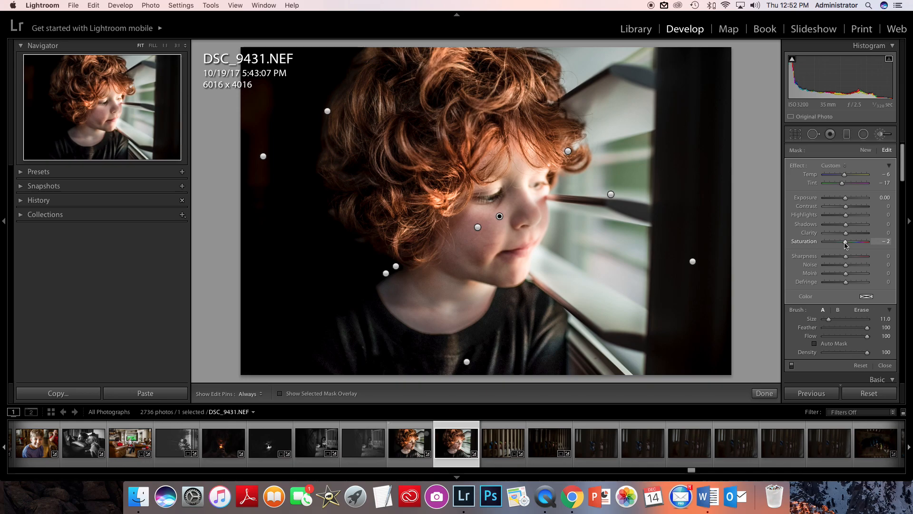
click(764, 395)
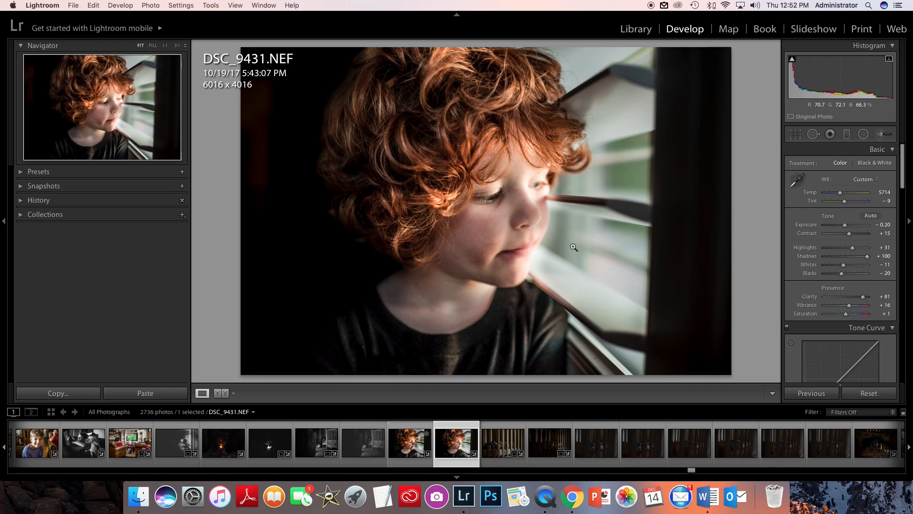
Add a brush mask with temperature 0 and exposure −0.38, and paint the bright front of the face around the nose.
click(883, 134)
click(886, 175)
text(0)
drag(845, 197, 844, 200)
key(h)
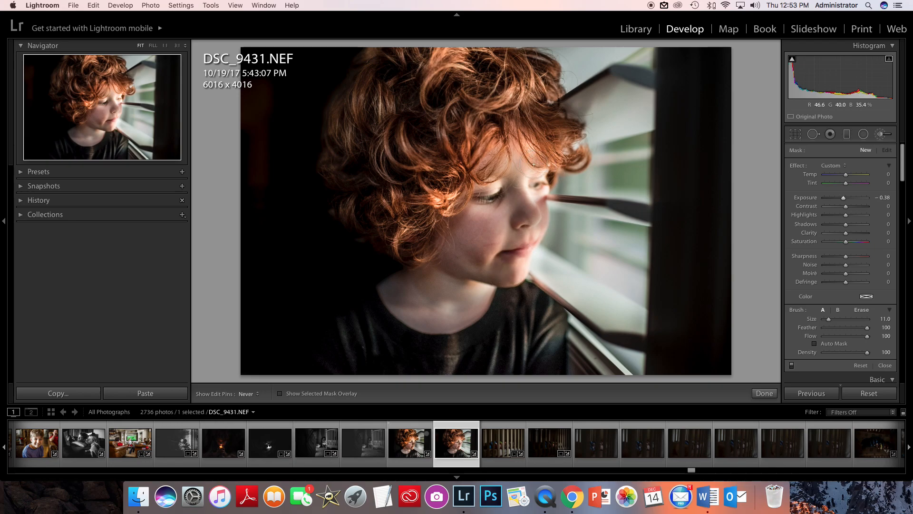
key(h)
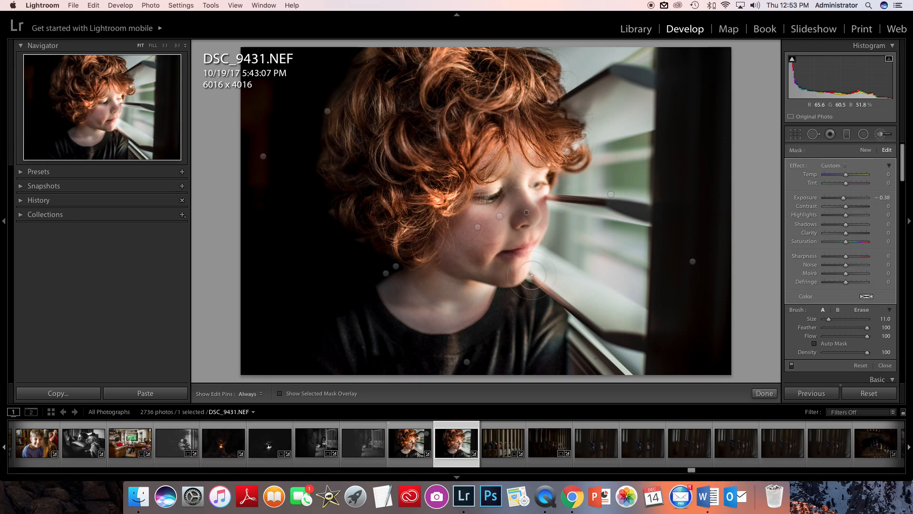
key(h)
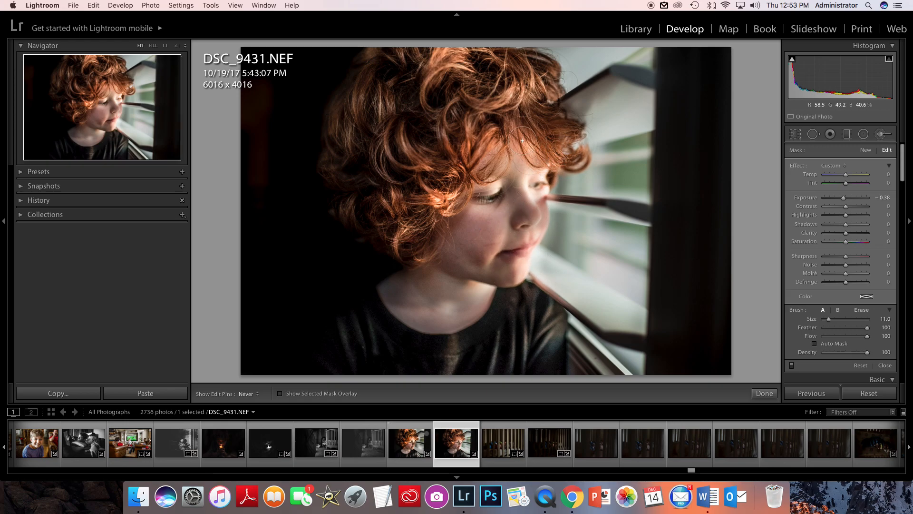
key(h)
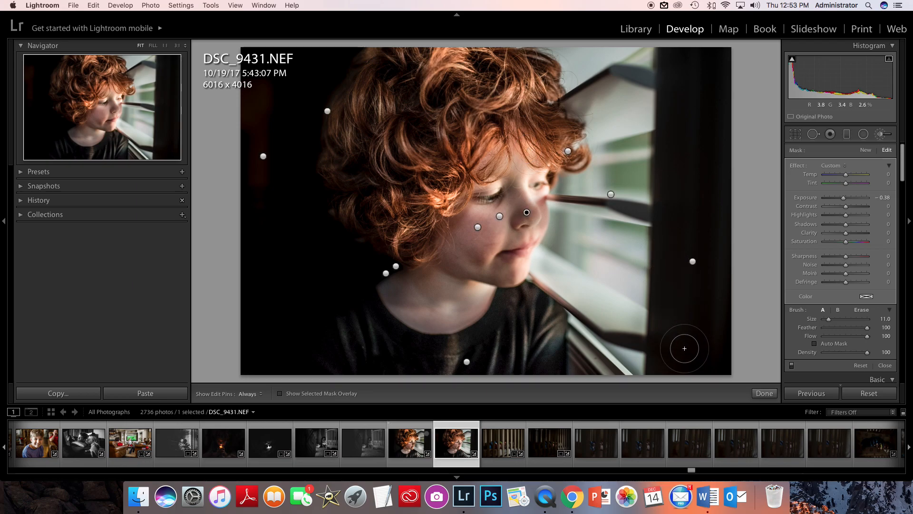
click(755, 394)
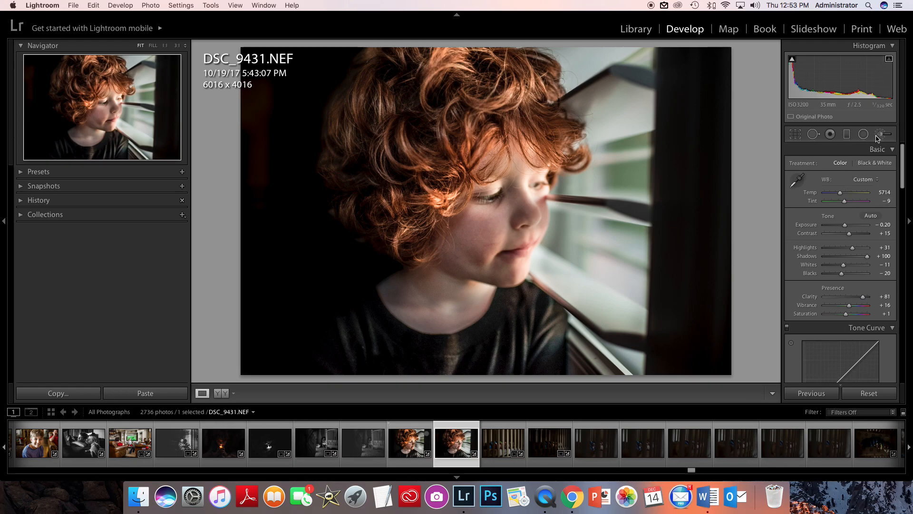
Adjust the face colour mask to temperature −9 and tint −14, and compare the photo before and after.
click(878, 137)
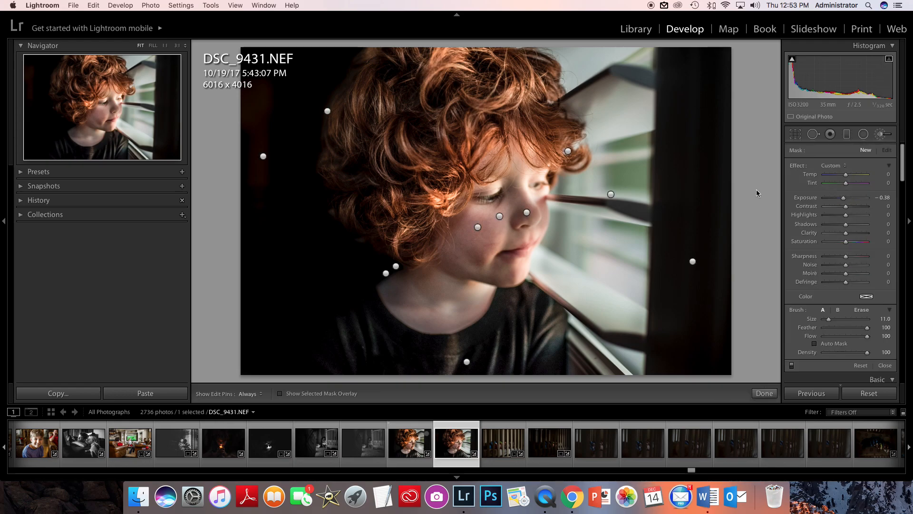
click(478, 228)
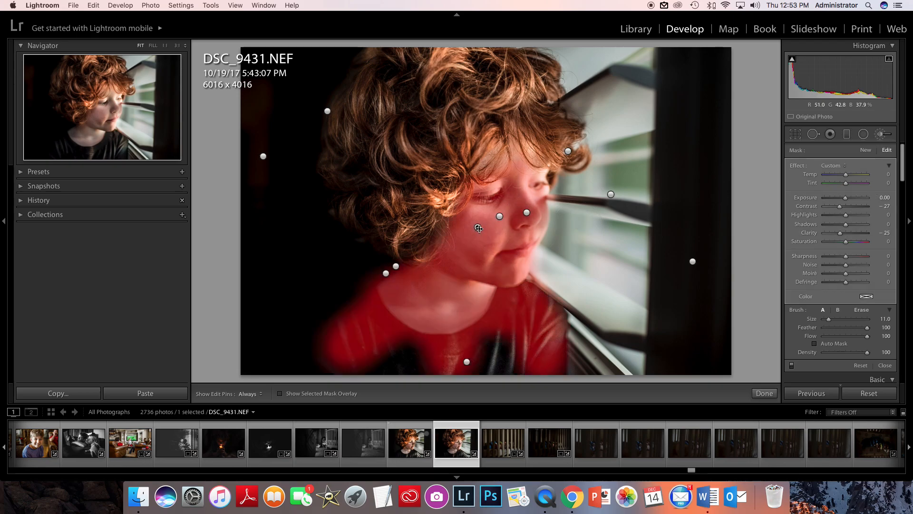
click(500, 216)
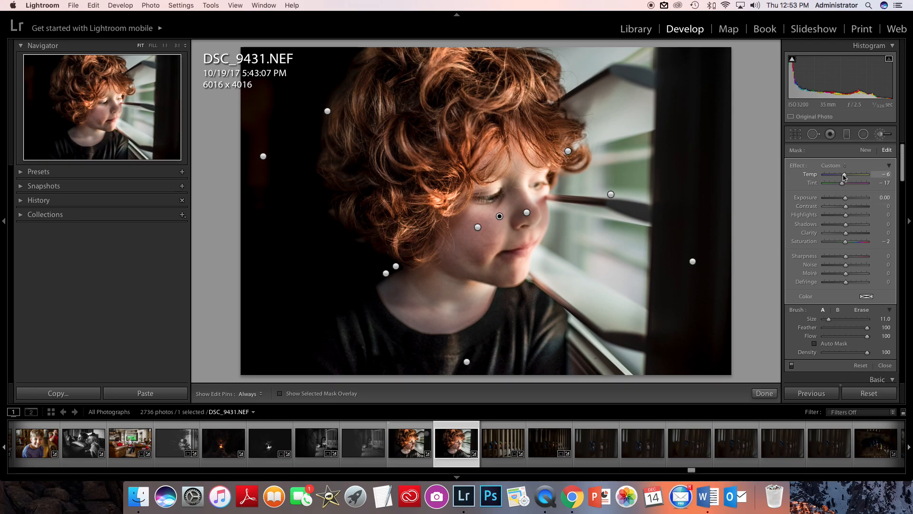
drag(843, 174, 843, 175)
drag(843, 185, 843, 175)
drag(844, 186, 843, 186)
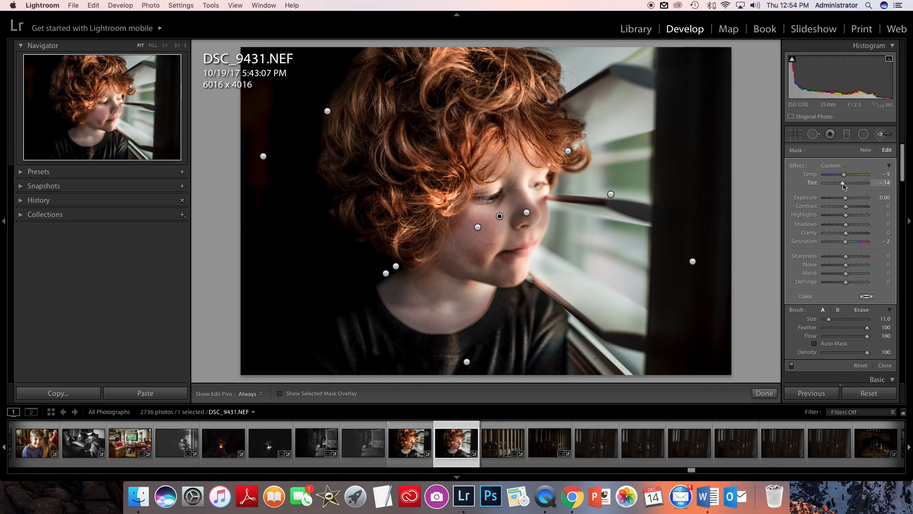
click(764, 393)
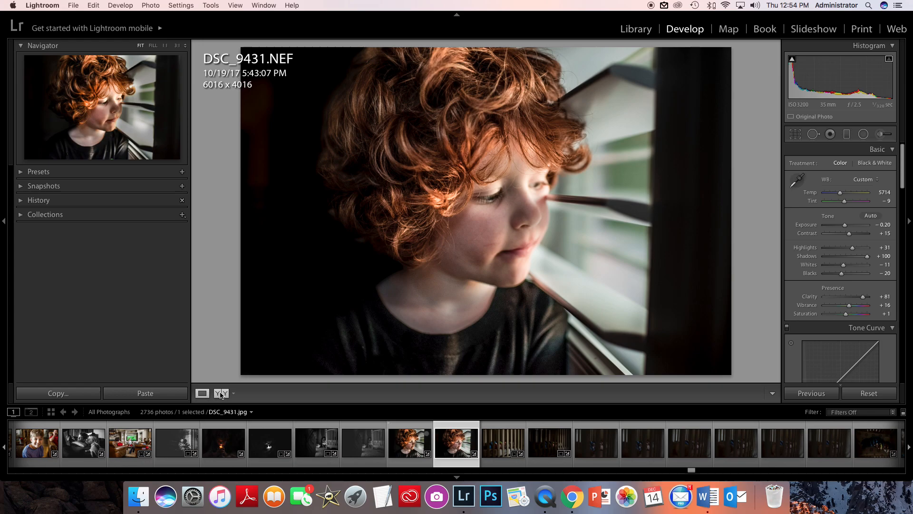
click(221, 393)
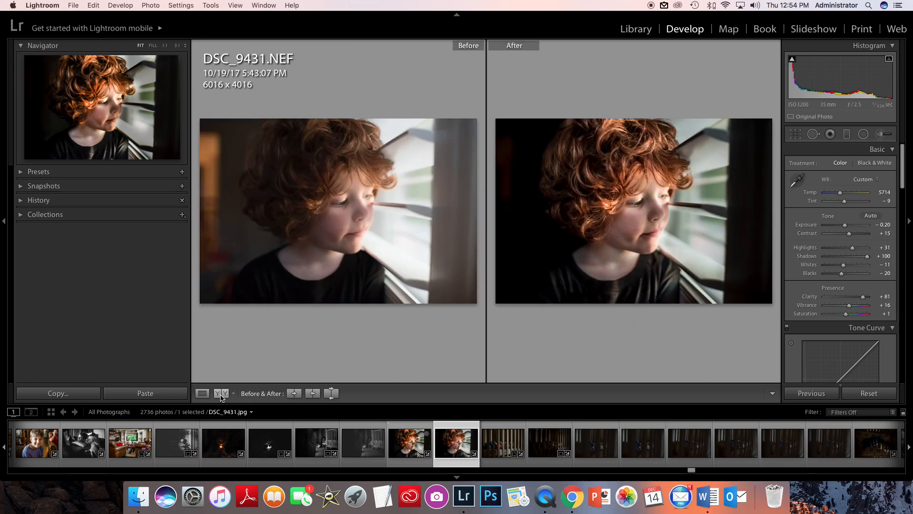
click(202, 394)
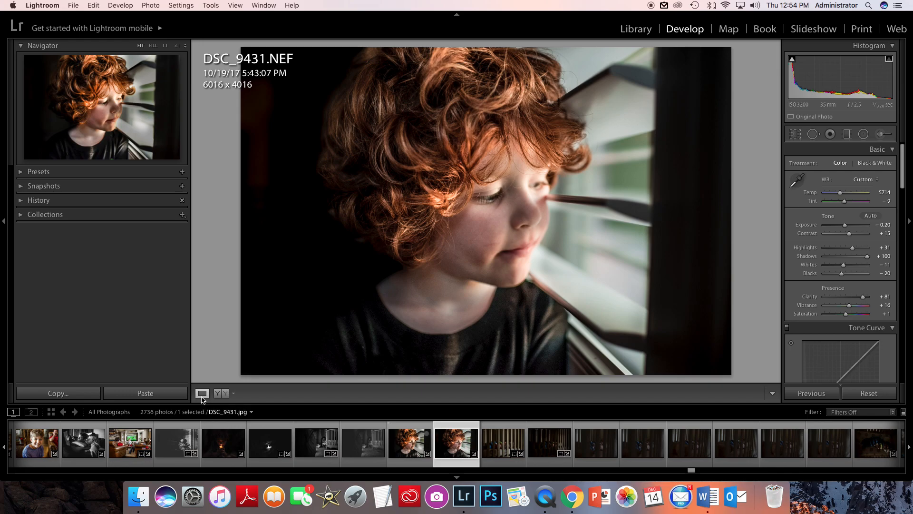
Set up a new brush mask with exposure 0, shadows 21, clarity 33 and saturation 13.
click(880, 136)
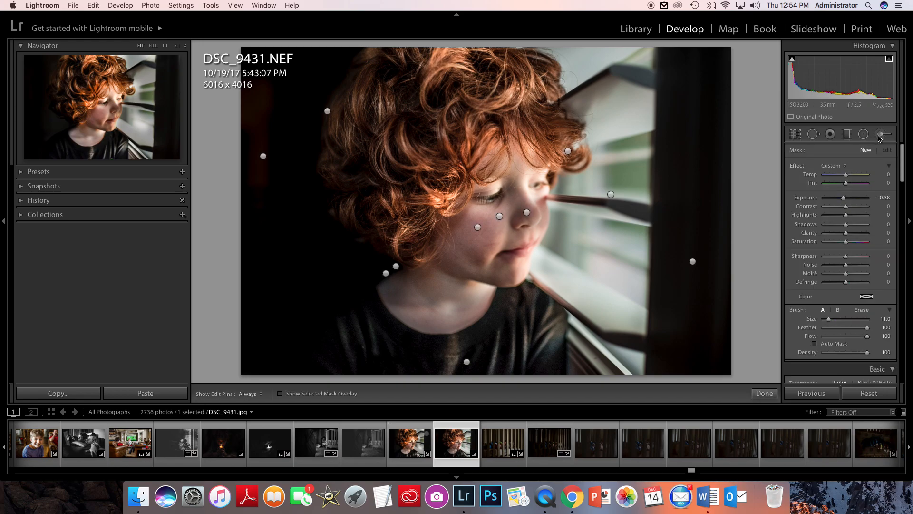
click(883, 198)
text(0)
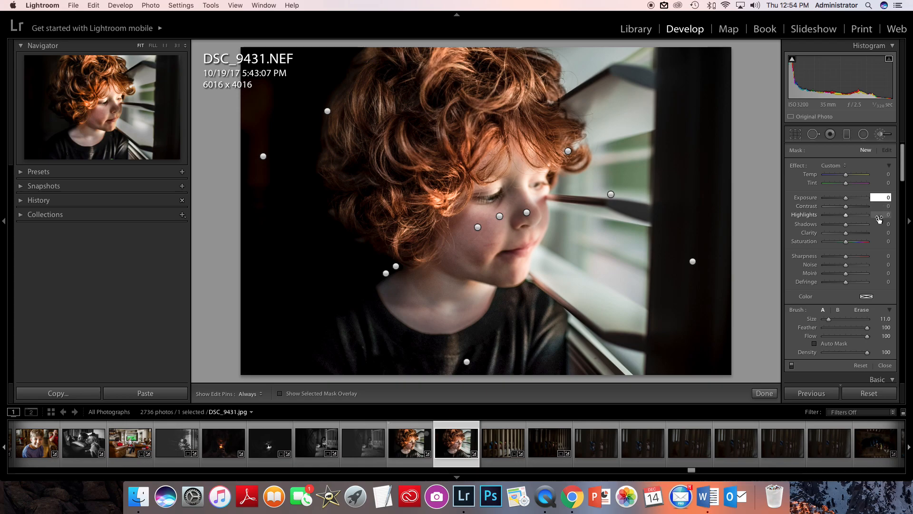
click(849, 233)
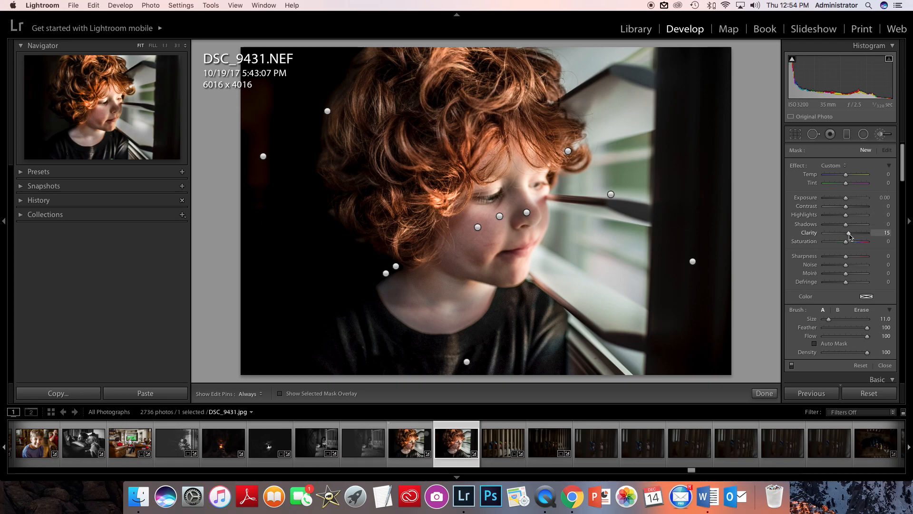
drag(849, 234, 852, 232)
click(850, 226)
drag(851, 229, 853, 231)
drag(852, 233, 850, 243)
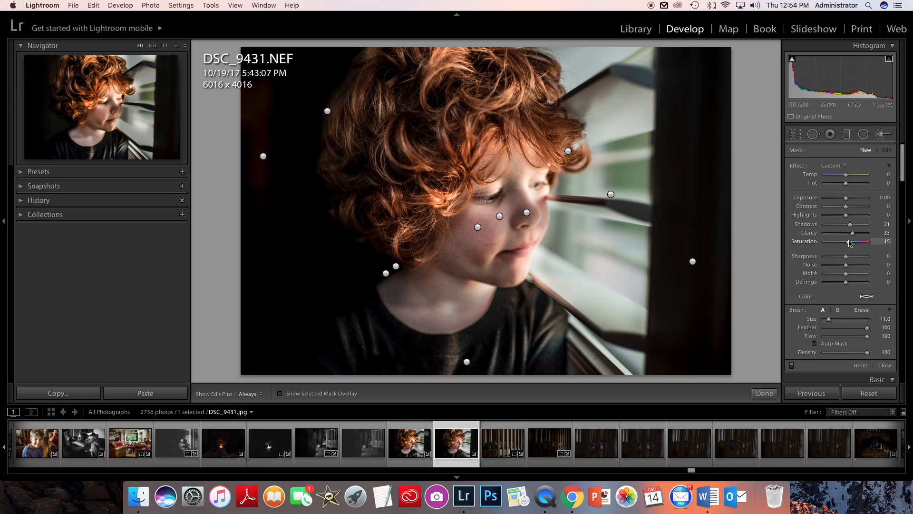
drag(851, 243, 850, 243)
Paint the boy's hair with a size 25 brush, reduce the brush to size 13, and finish the brush editing.
scroll(449, 159, up, 5)
mouse_move(434, 141)
mouse_down()
mouse_move(447, 117)
mouse_move(481, 124)
mouse_move(357, 153)
mouse_move(391, 205)
mouse_move(404, 138)
mouse_move(366, 100)
mouse_move(537, 109)
mouse_move(526, 128)
mouse_move(405, 90)
mouse_move(362, 199)
mouse_move(333, 119)
mouse_move(506, 79)
mouse_move(521, 152)
mouse_up()
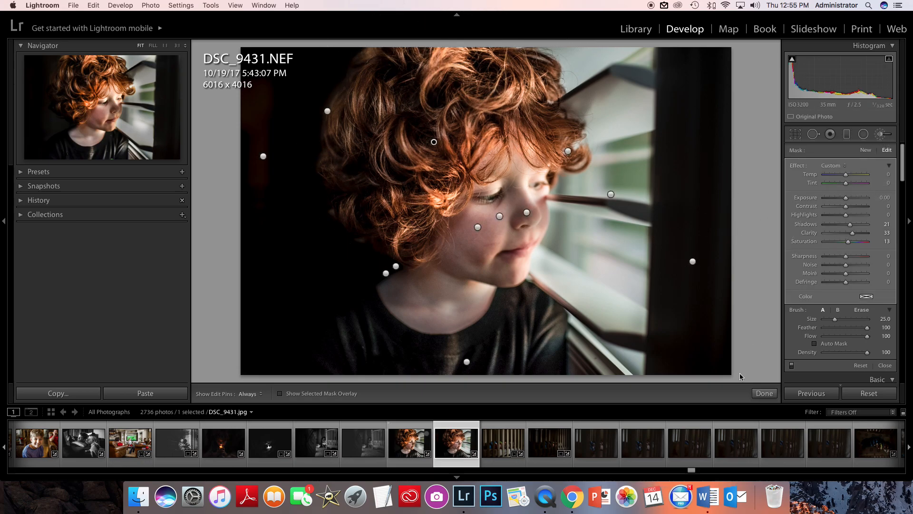
scroll(328, 114, down, 6)
click(765, 393)
Reopen the mask at the upper back edge of the hair and lower its exposure slightly.
click(880, 135)
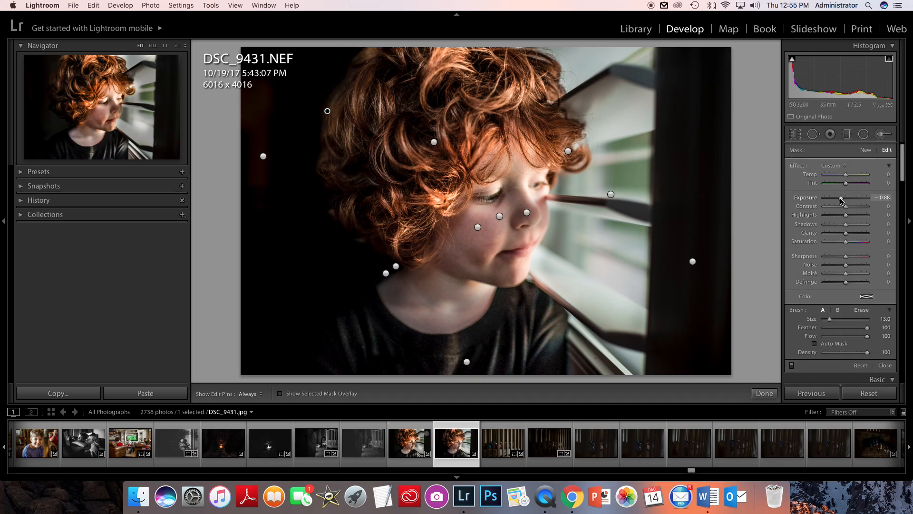
drag(842, 200, 840, 200)
Start a new brush mask with exposure −0.26 and shadows, clarity and saturation all reset to 0.
click(865, 150)
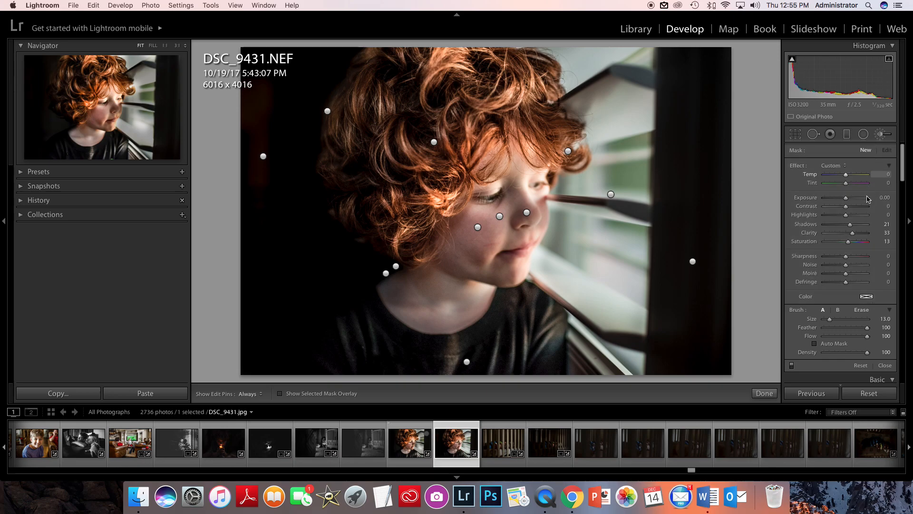
click(887, 224)
text(0)
key(Tab)
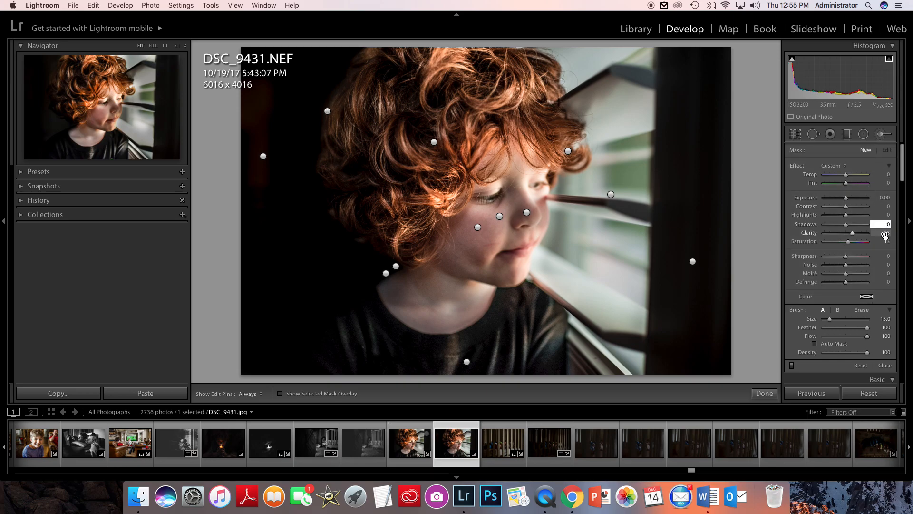
text(0)
key(Tab)
text(0)
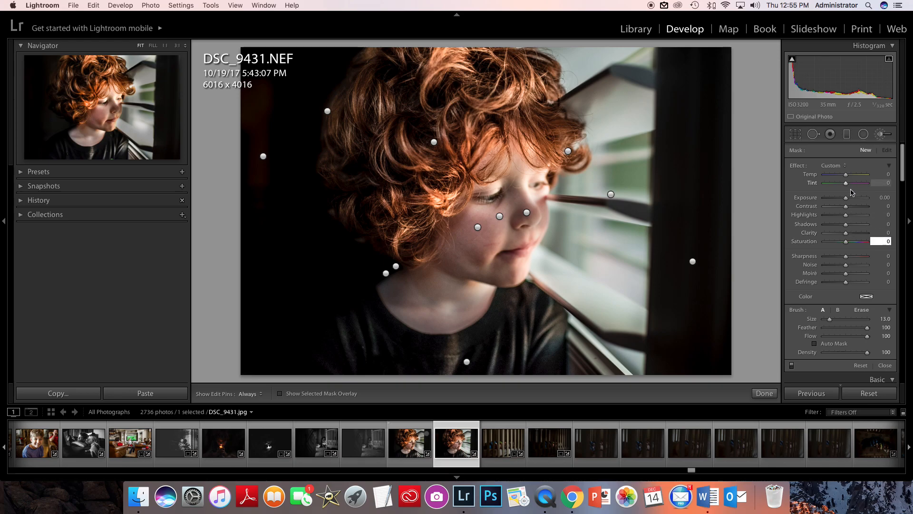
drag(846, 200, 845, 200)
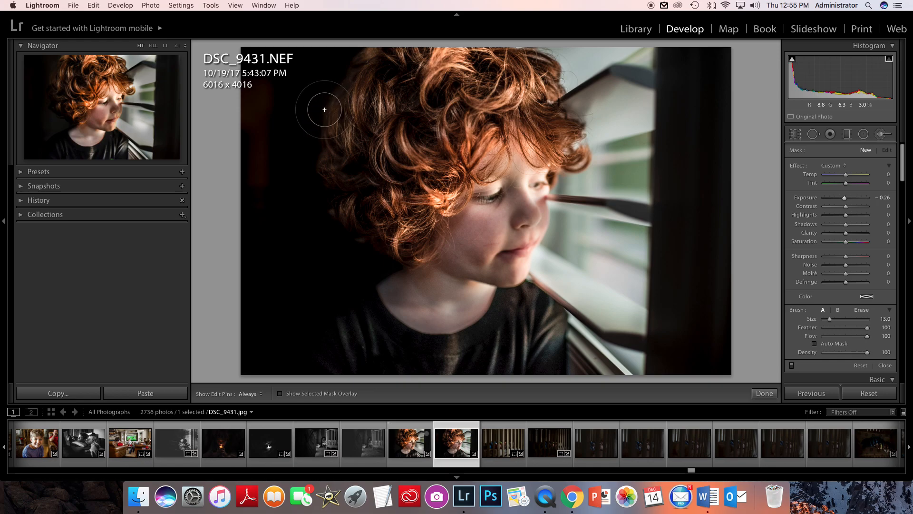
Brush over the upper back edge of the hair, set the mask's exposure to −1.20 and finish the brush editing.
click(328, 110)
key(h)
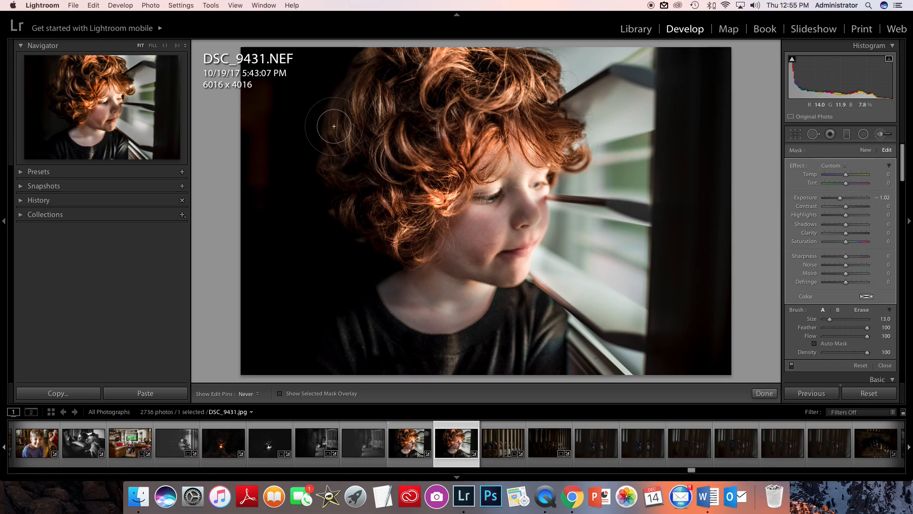
key(h)
drag(841, 199, 839, 200)
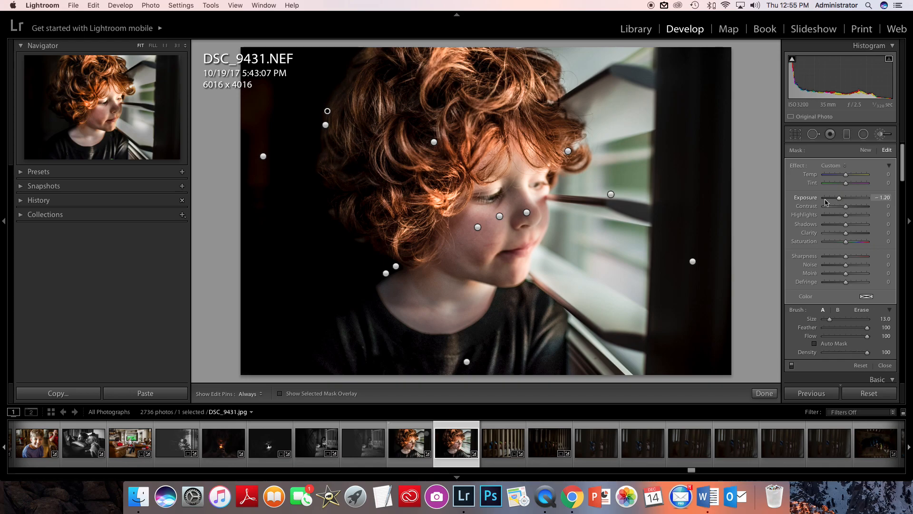
click(764, 392)
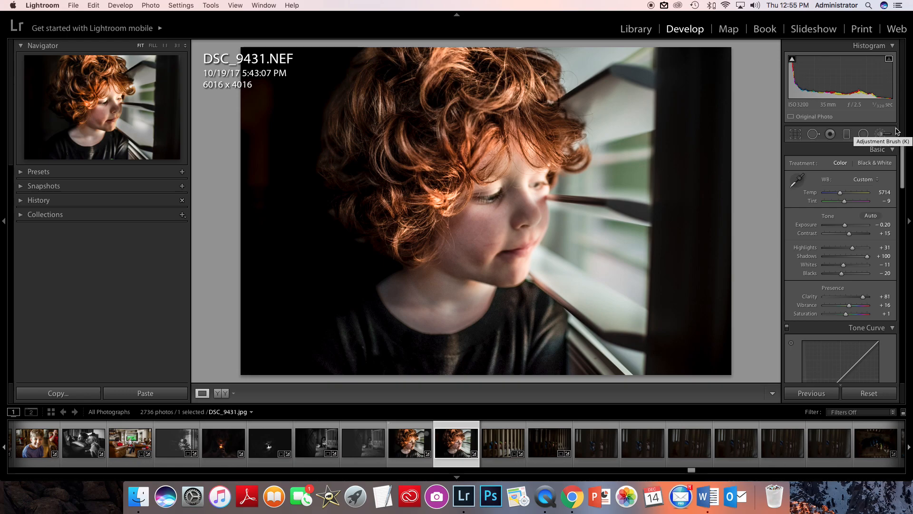
Set the tone curve regions to highlights −12, lights −8, darks −7 and shadows −10.
scroll(837, 317, down, 5)
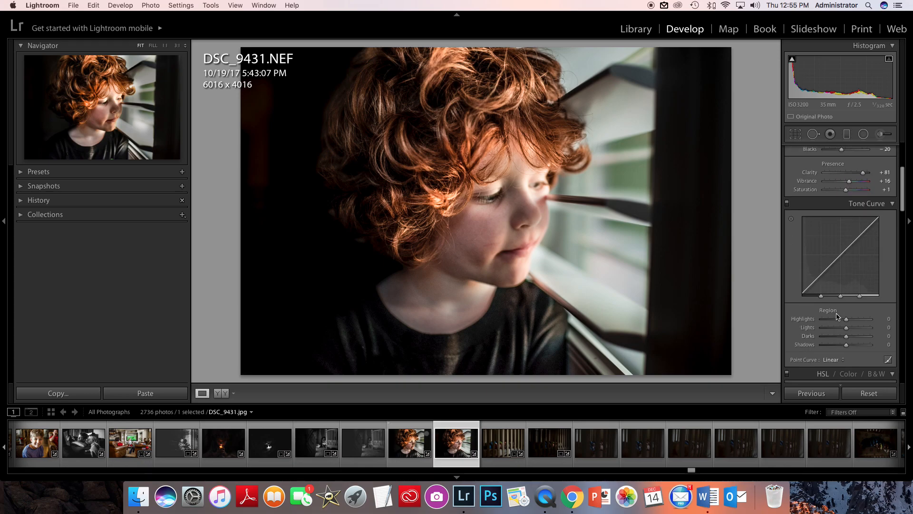
scroll(837, 316, down, 3)
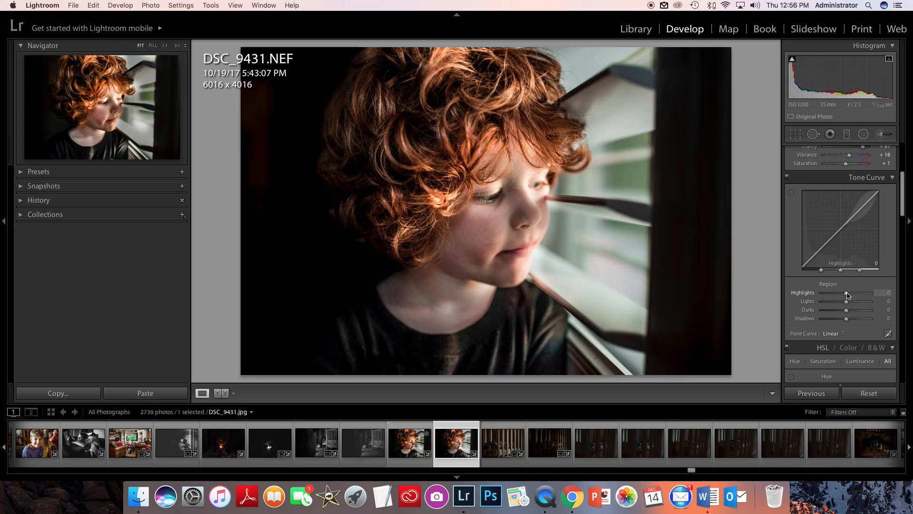
drag(847, 293, 844, 295)
scroll(870, 319, up, 5)
scroll(870, 319, down, 6)
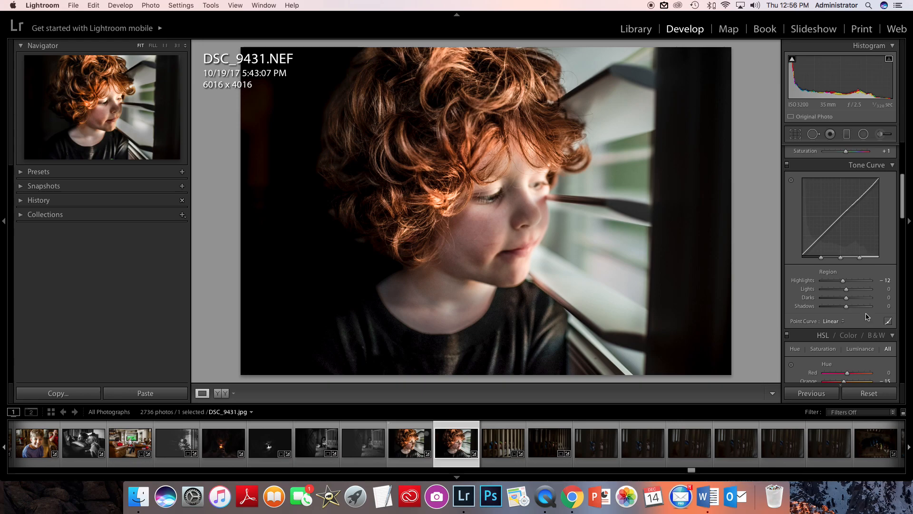
drag(847, 288, 845, 291)
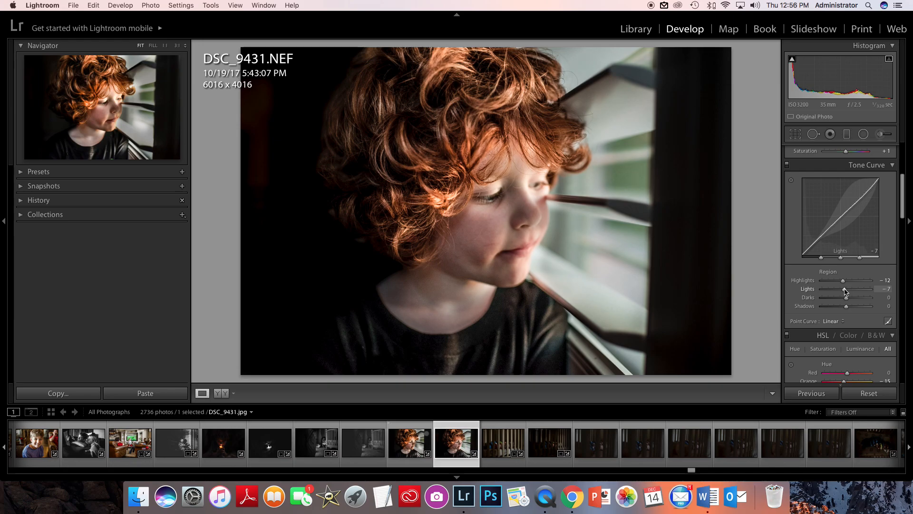
drag(846, 291, 845, 291)
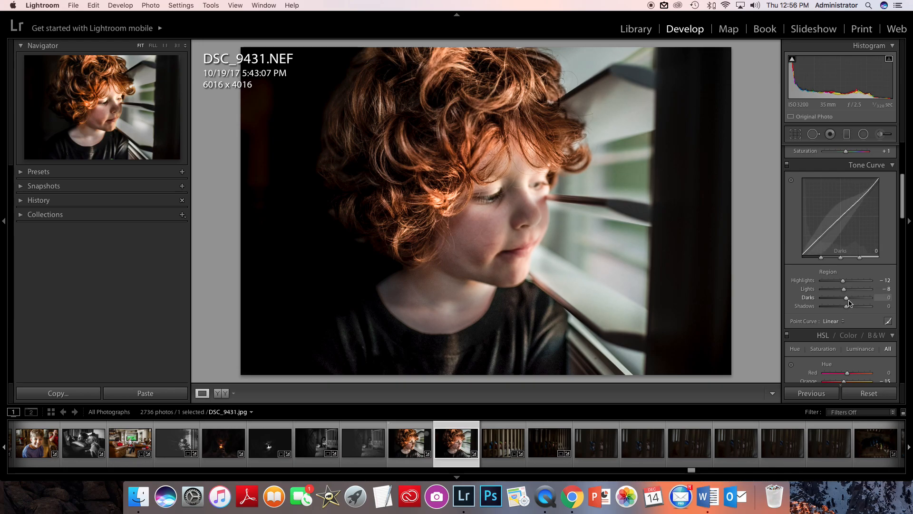
drag(847, 298, 845, 298)
drag(846, 306, 843, 307)
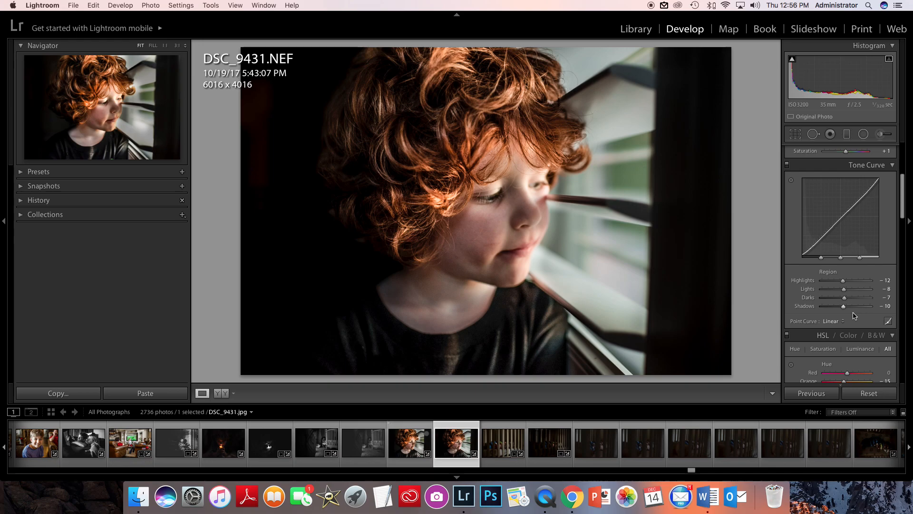
Reopen the skin-softening mask on the boy's cheek and set its contrast to −38 and clarity to −24.
scroll(872, 284, up, 3)
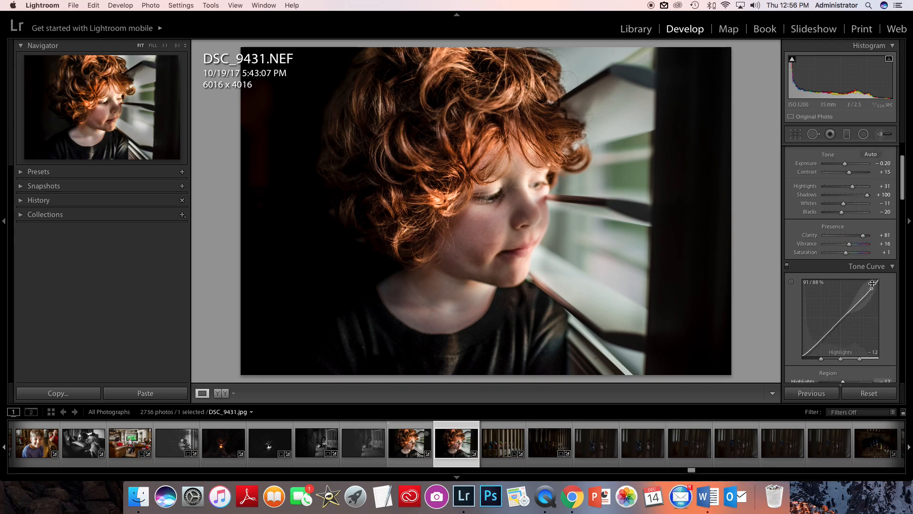
scroll(872, 284, up, 3)
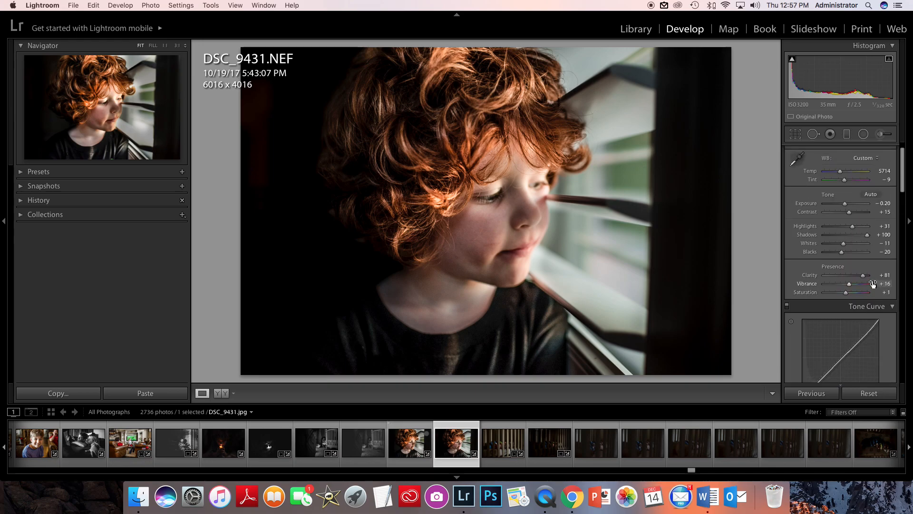
scroll(872, 284, down, 3)
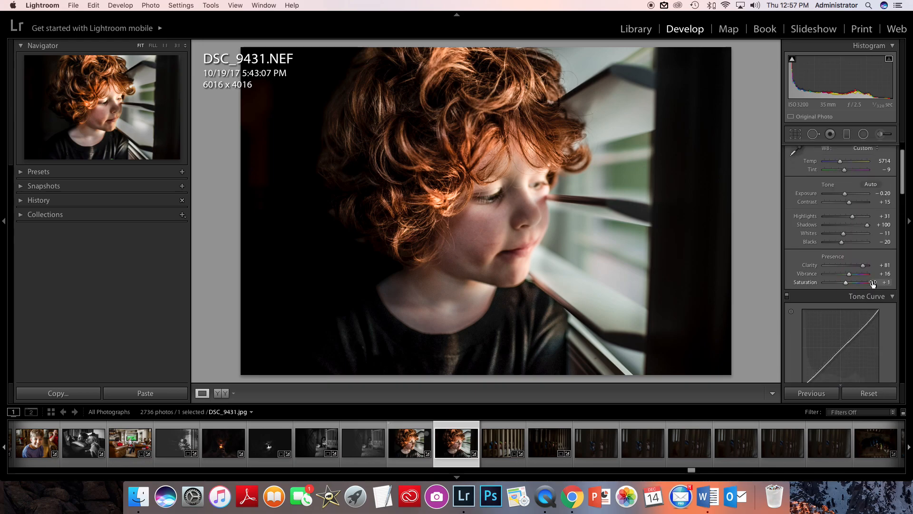
click(881, 133)
click(499, 217)
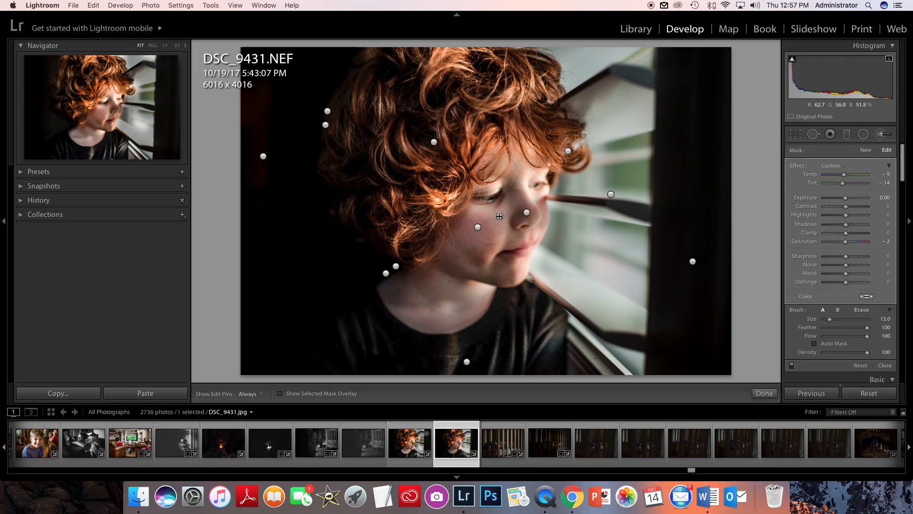
mouse_move(499, 217)
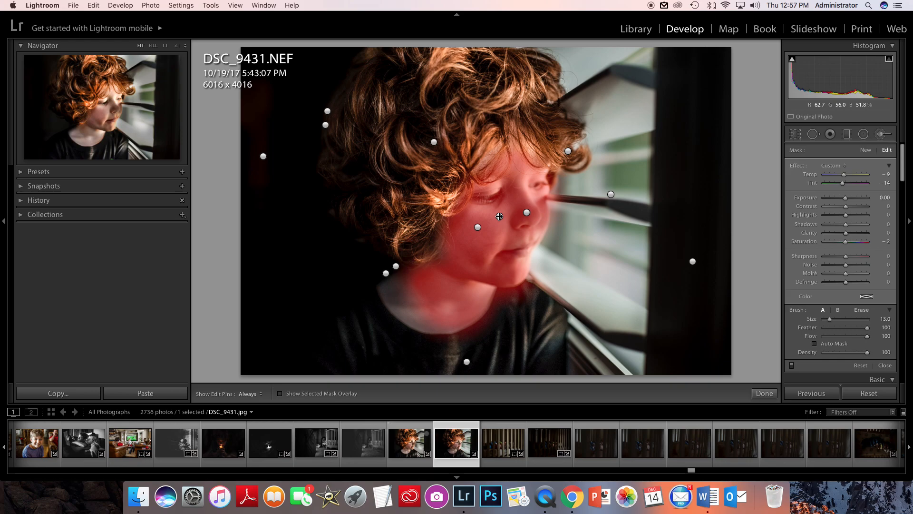
click(477, 227)
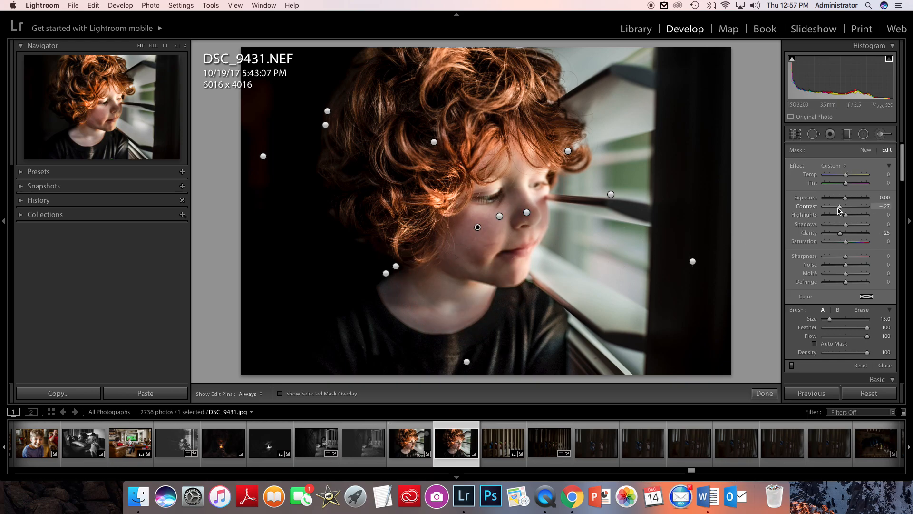
drag(839, 209, 837, 210)
drag(842, 233, 842, 234)
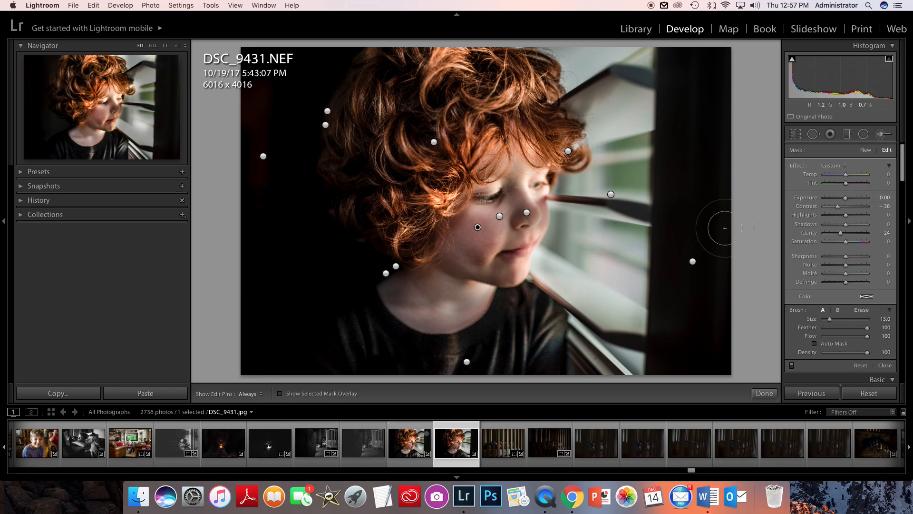
Set the skin-softening mask's exposure to 0.07, finish the brush editing and compare the photo before and after.
drag(845, 198, 846, 198)
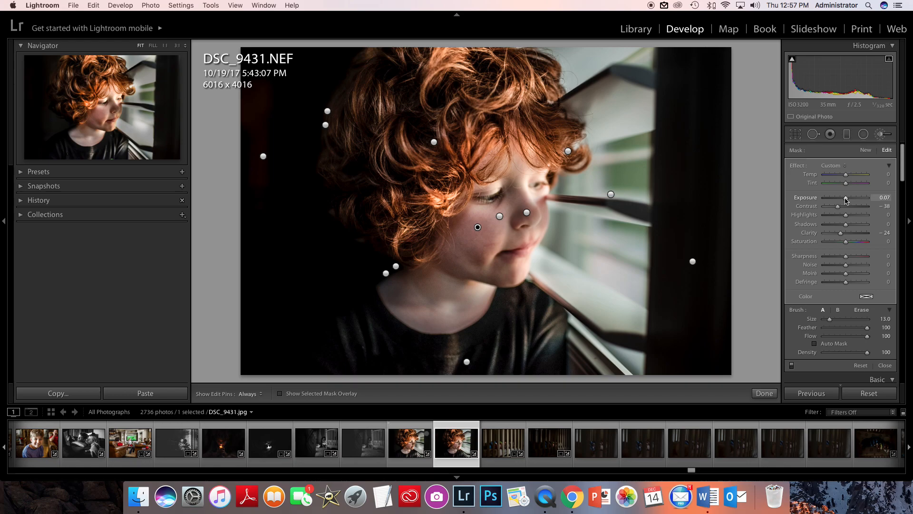
click(764, 394)
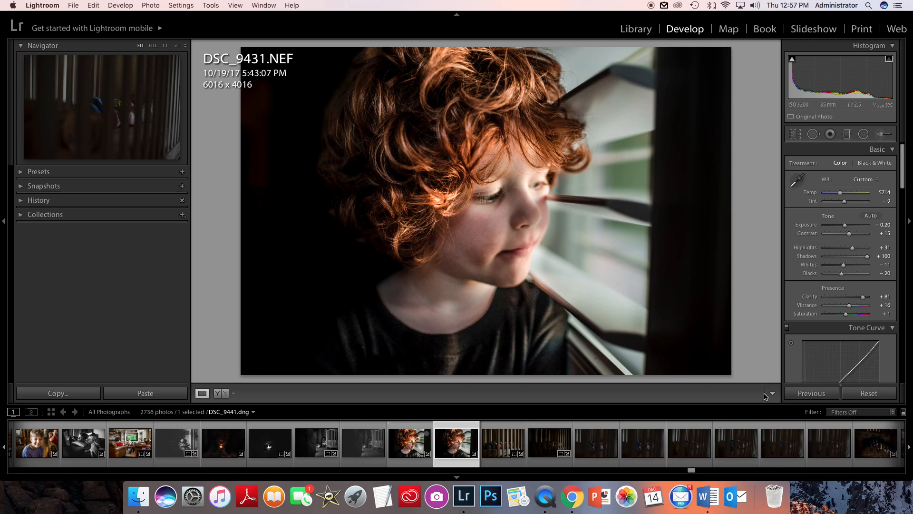
click(220, 394)
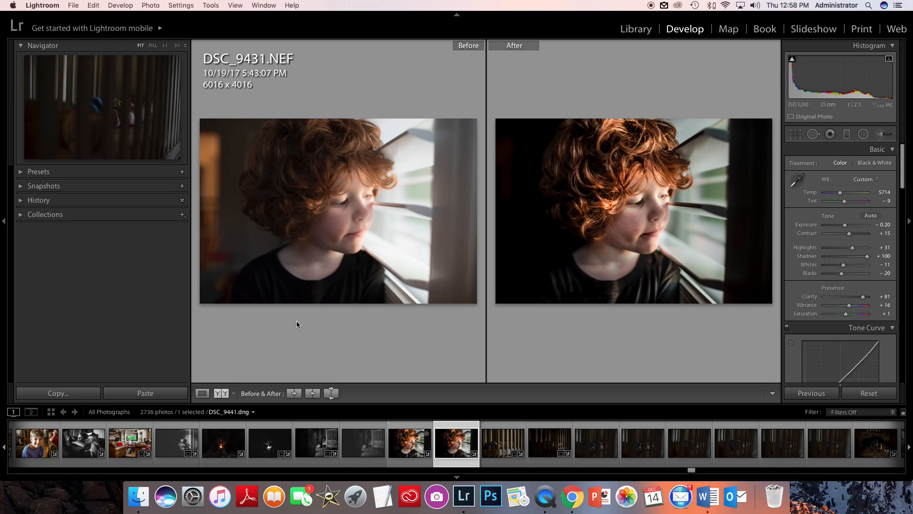
click(203, 394)
Set the sharpening amount to 40 and inspect the cheek and mouth at 1:1 zoom.
scroll(818, 342, down, 10)
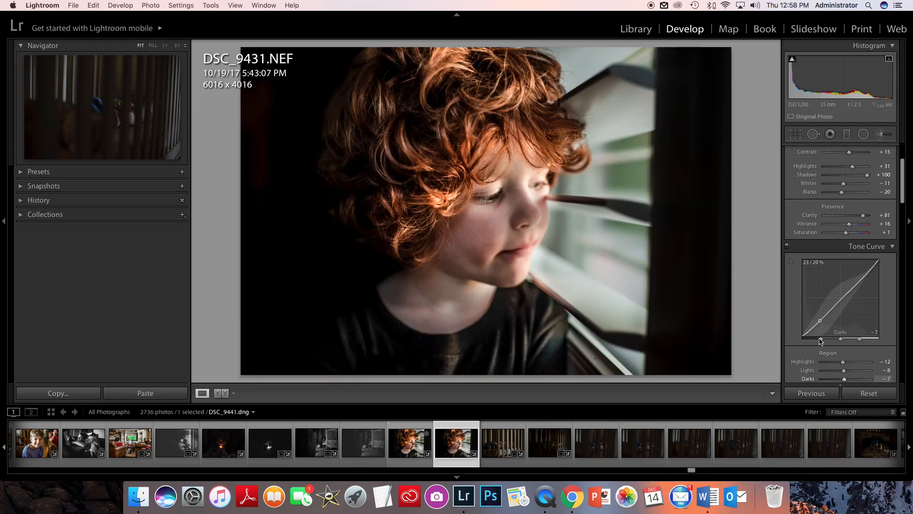
scroll(819, 342, down, 10)
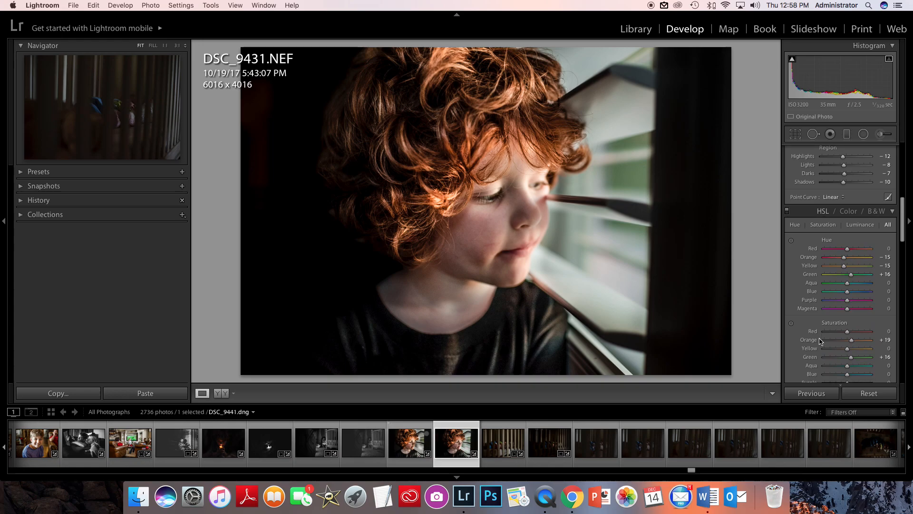
scroll(820, 341, down, 3)
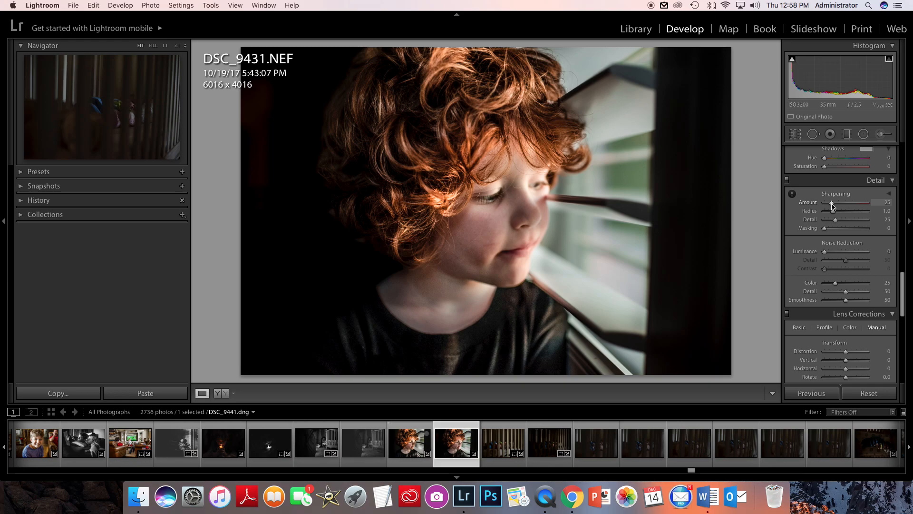
drag(832, 205, 837, 206)
click(466, 226)
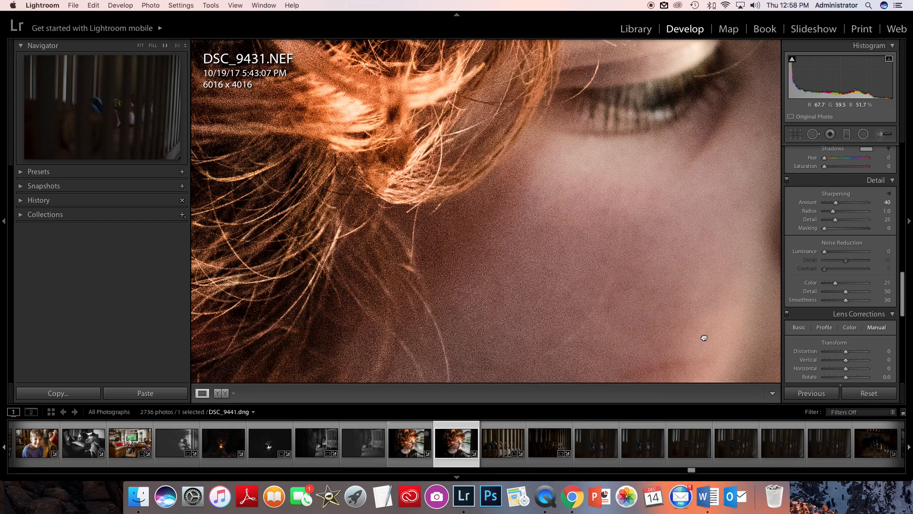
drag(587, 248, 370, 169)
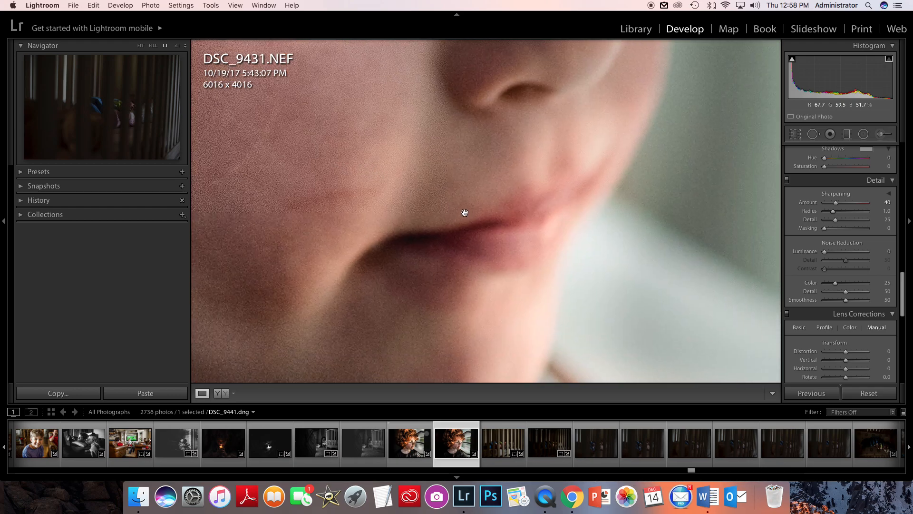
drag(452, 212, 500, 250)
click(503, 253)
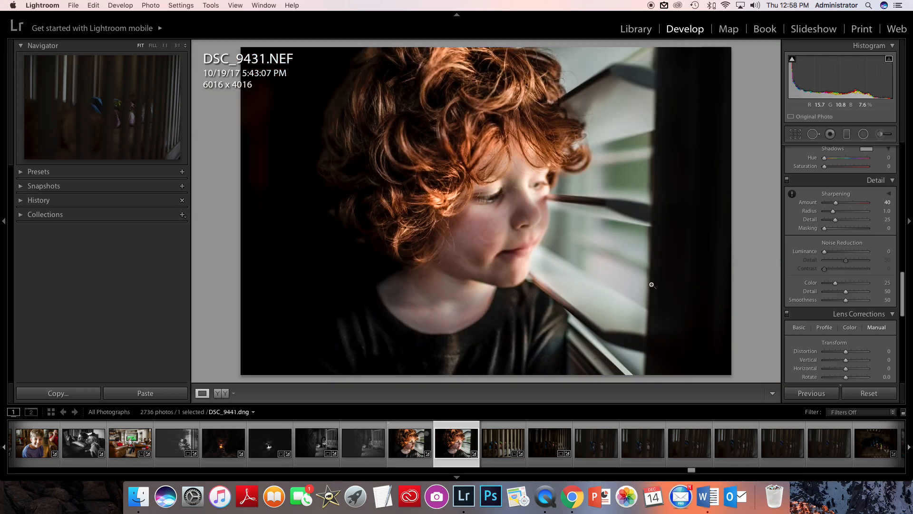
Set luminance noise reduction to 6, compare the photo before and after, and return to the single-photo view.
drag(824, 251, 826, 255)
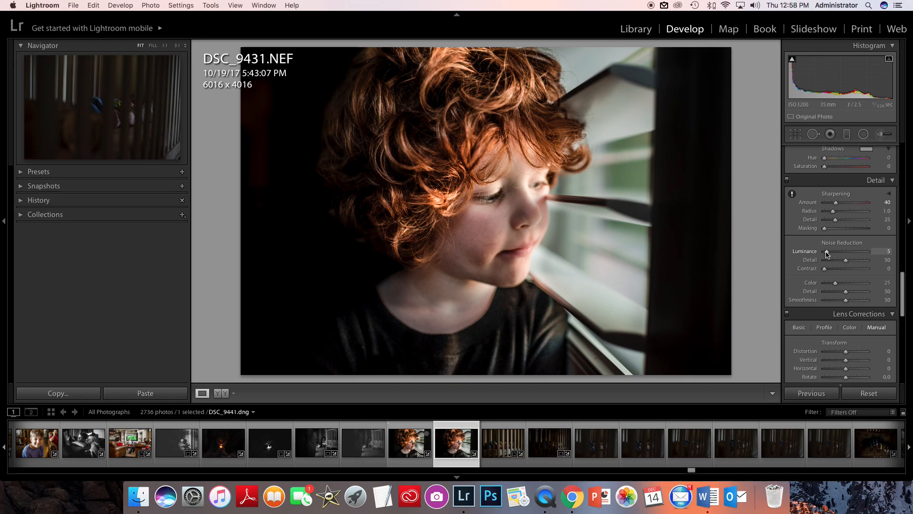
drag(828, 254, 828, 254)
click(220, 393)
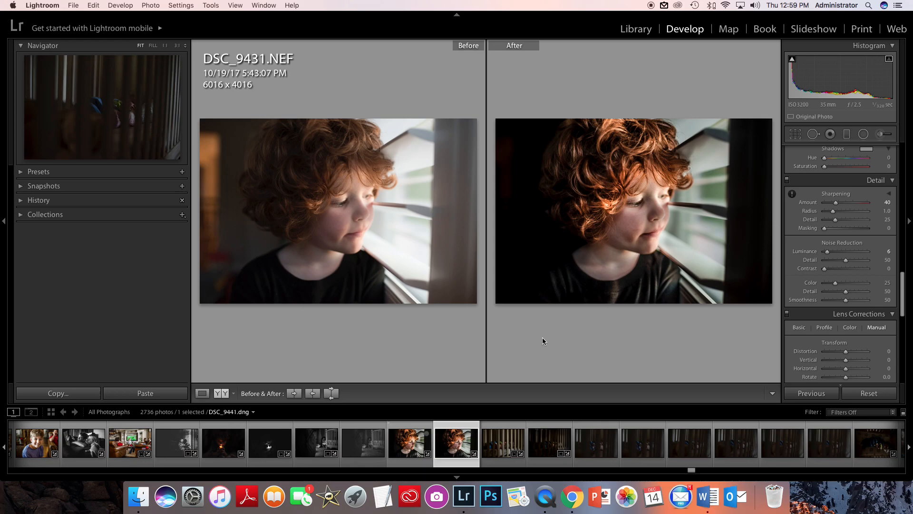
scroll(836, 334, up, 10)
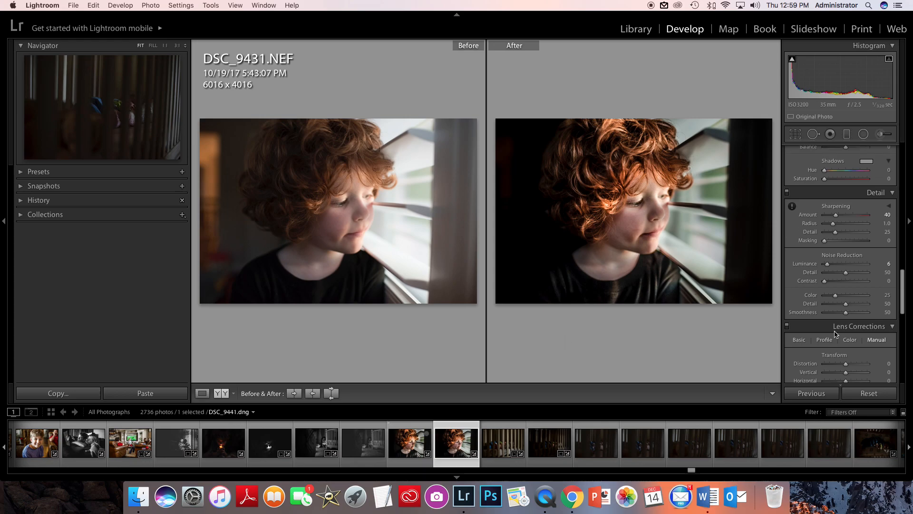
scroll(836, 334, up, 10)
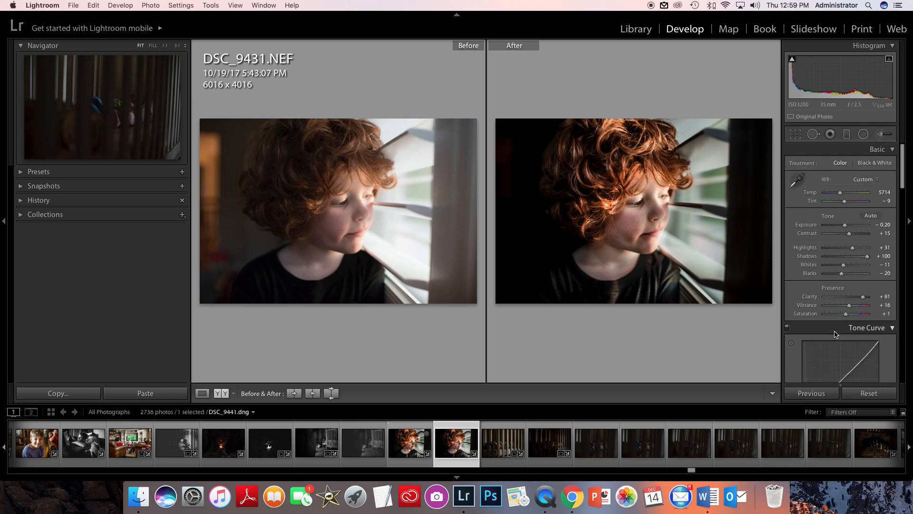
click(202, 393)
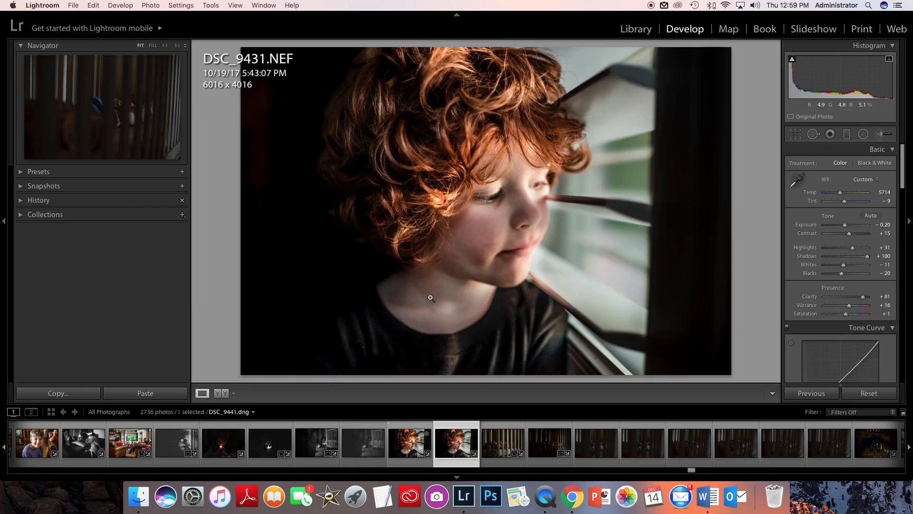